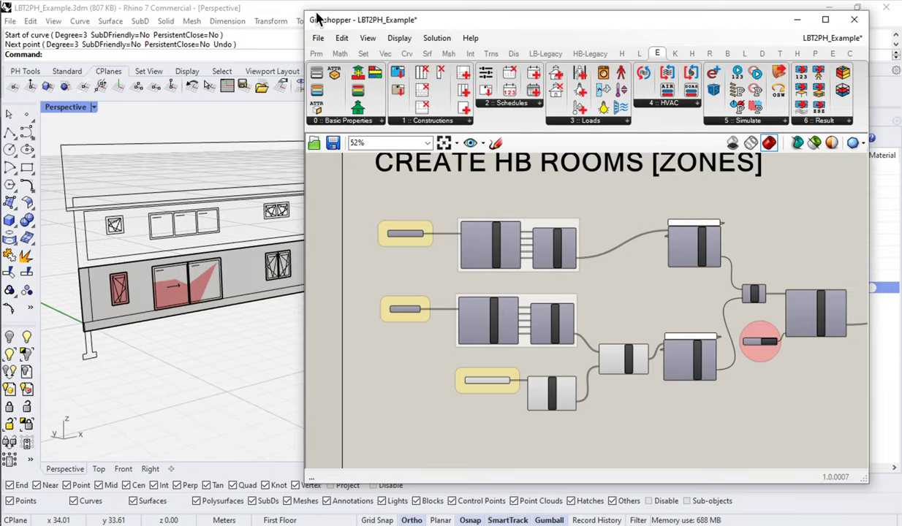
- Widen the Grasshopper editor and zoom to 118% on the first-floor windows' Aperture component
left_click_drag(305, 17, 22, 3)
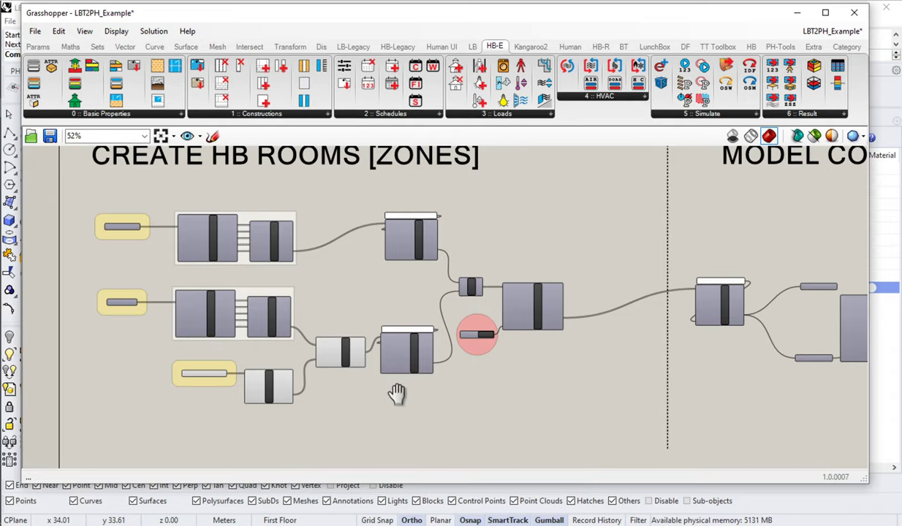
right_click_drag(396, 393, 488, 406)
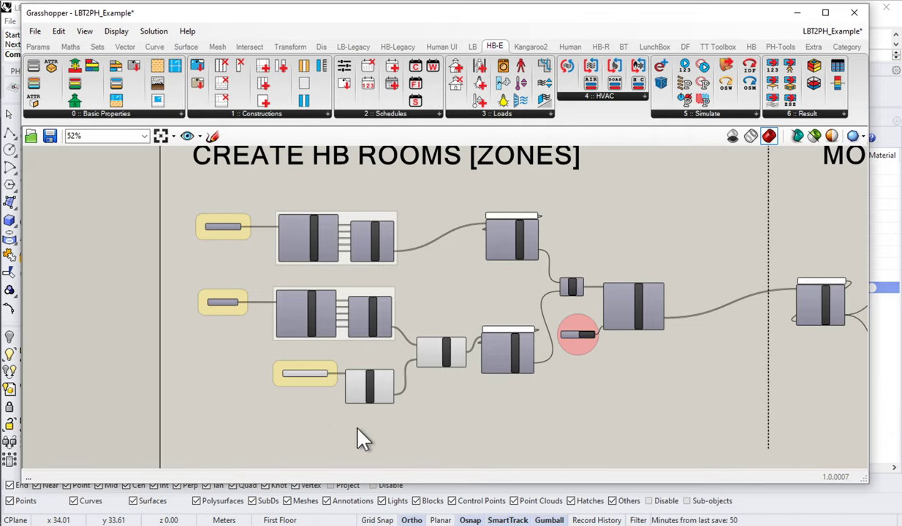
scroll(315, 428, "up", 3)
right_click_drag(343, 413, 406, 411)
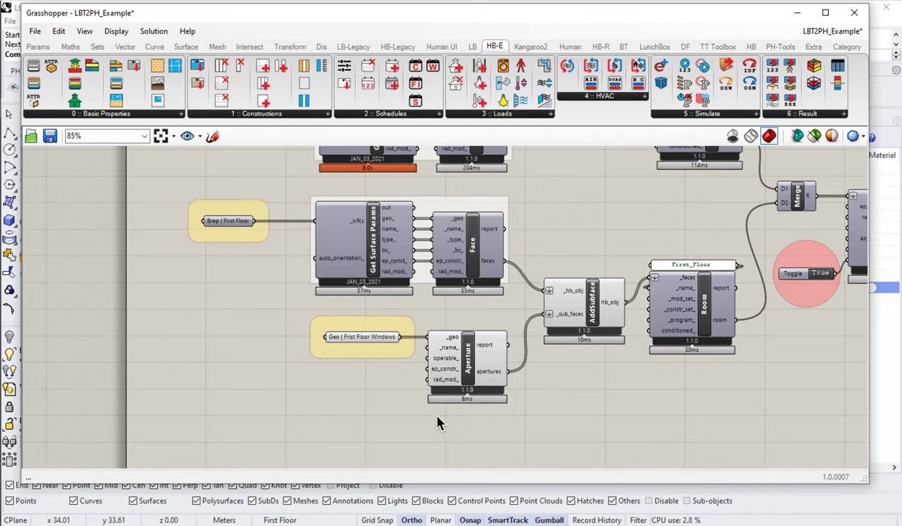
scroll(420, 387, "up", 2)
right_click_drag(431, 402, 418, 347)
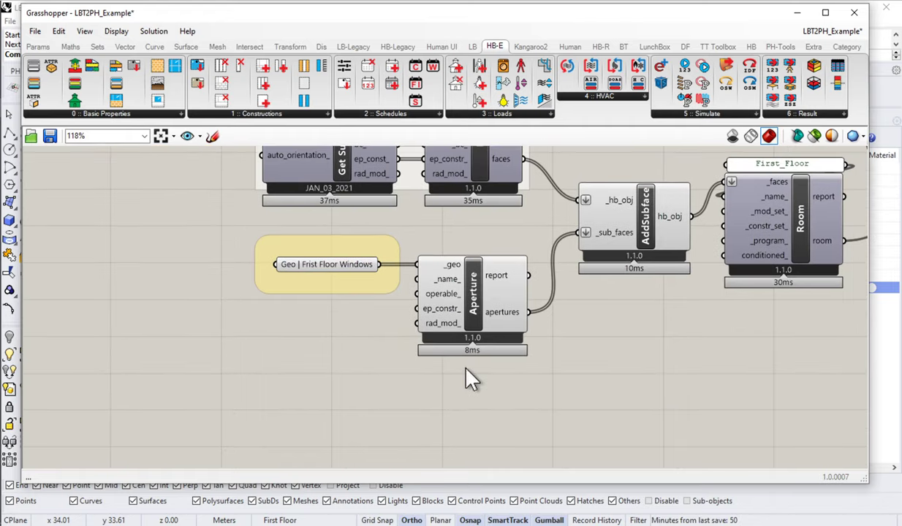
mouse_move(310, 272)
mouse_move(467, 302)
mouse_move(434, 308)
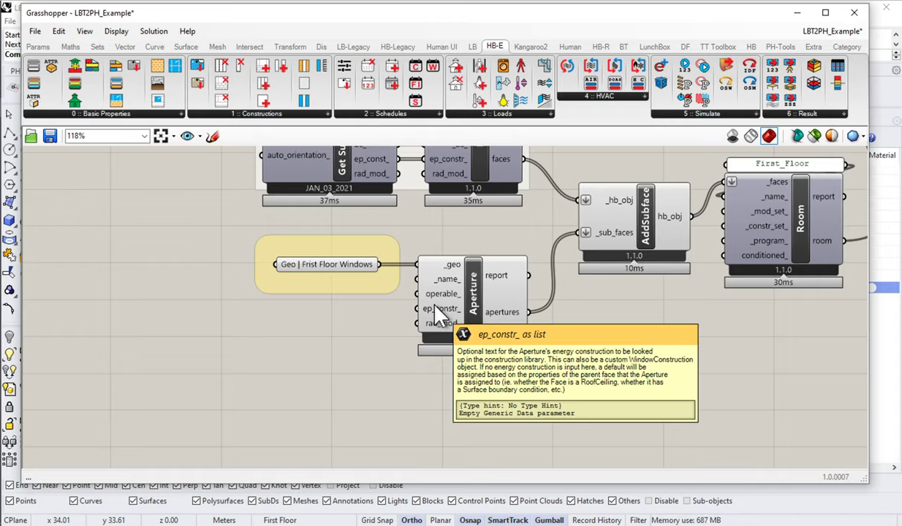
- Open the HB-E tab's 1 :: Constructions component list
left_click(495, 45)
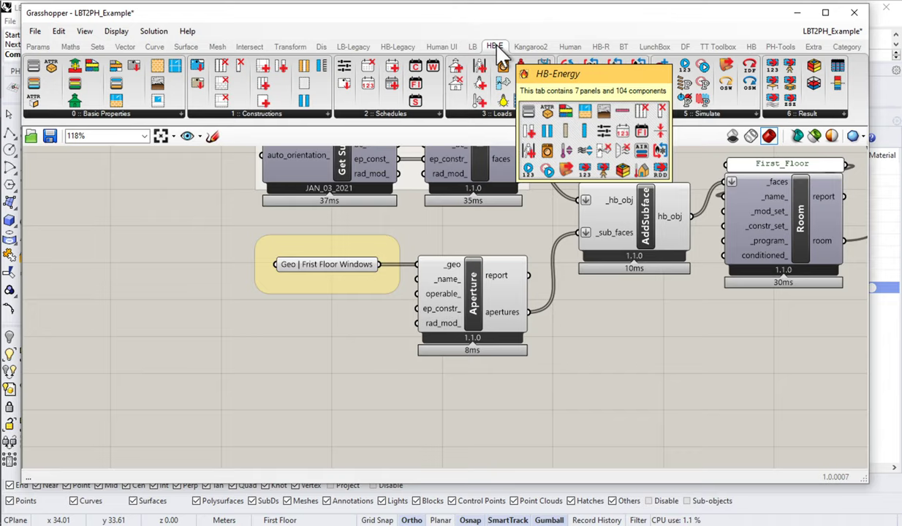
left_click(262, 119)
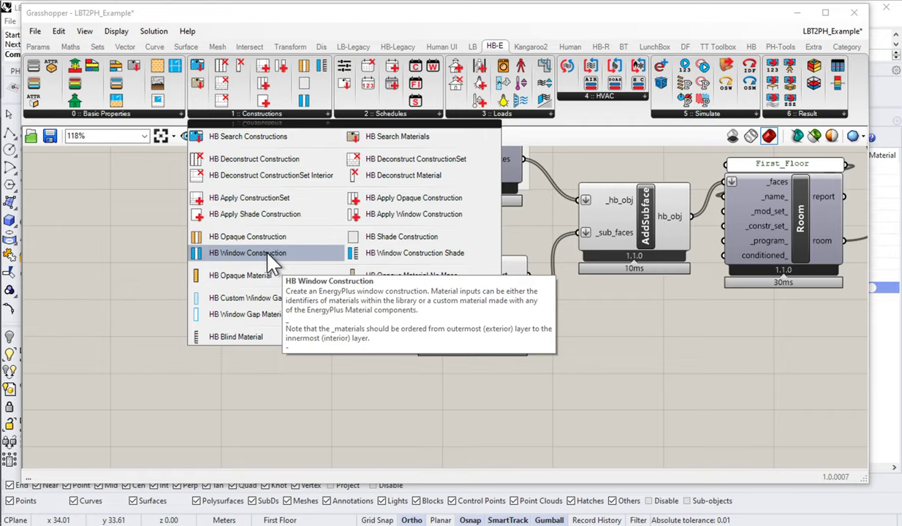
- Place an HB Window Construction component and wire its constr output into a new Panel
left_click_drag(268, 256, 271, 406)
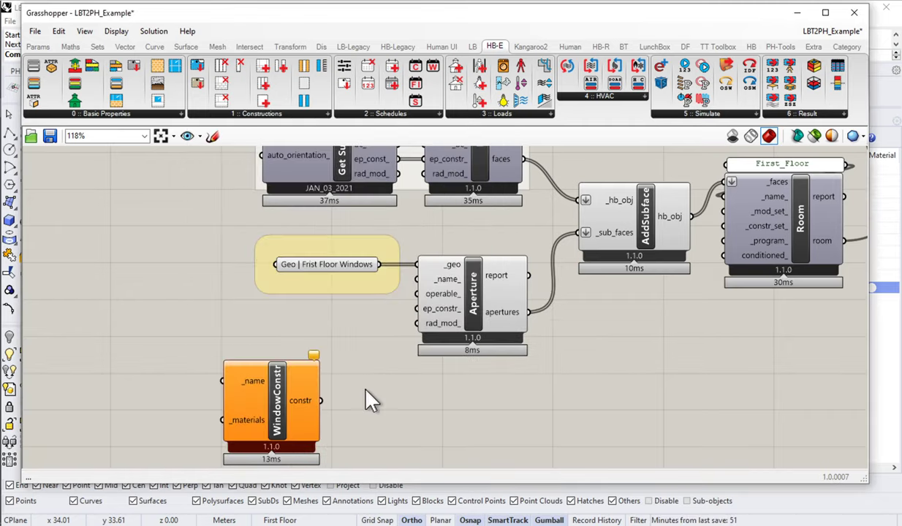
right_click_drag(366, 390, 376, 330)
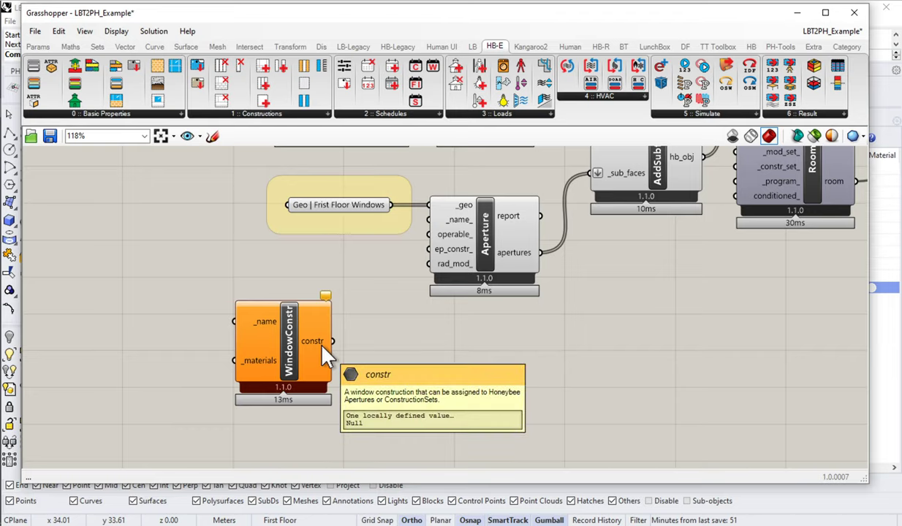
double_click(348, 343)
type("Panel")
key("Return")
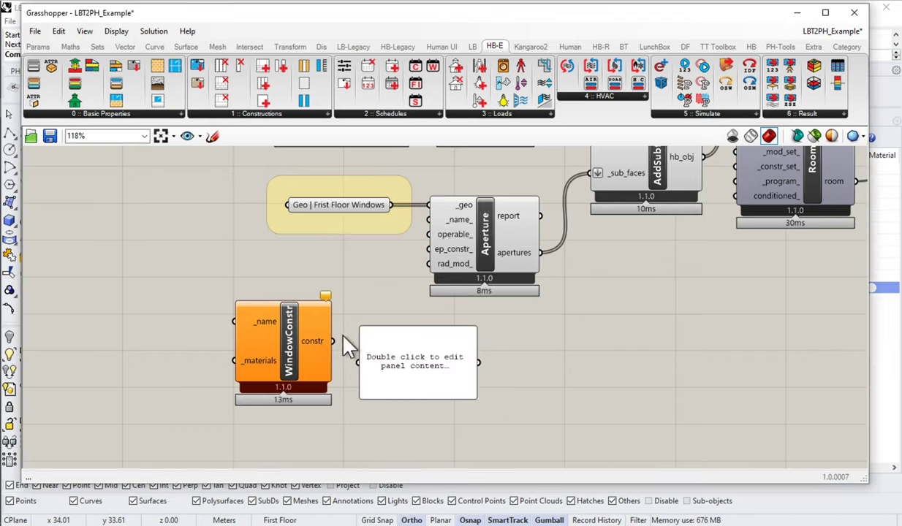
left_click_drag(336, 345, 378, 368)
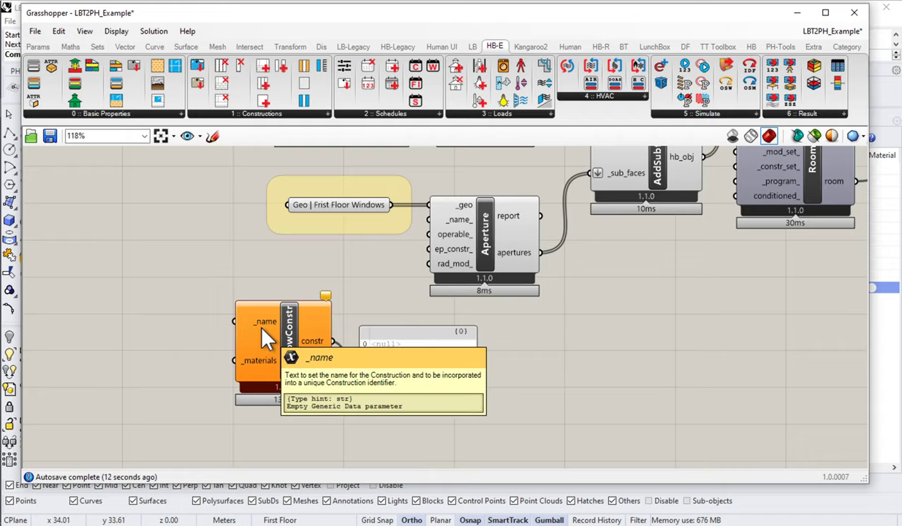
- Create a text panel reading "Ed's Custom Window"
double_click(263, 265)
type("\"")
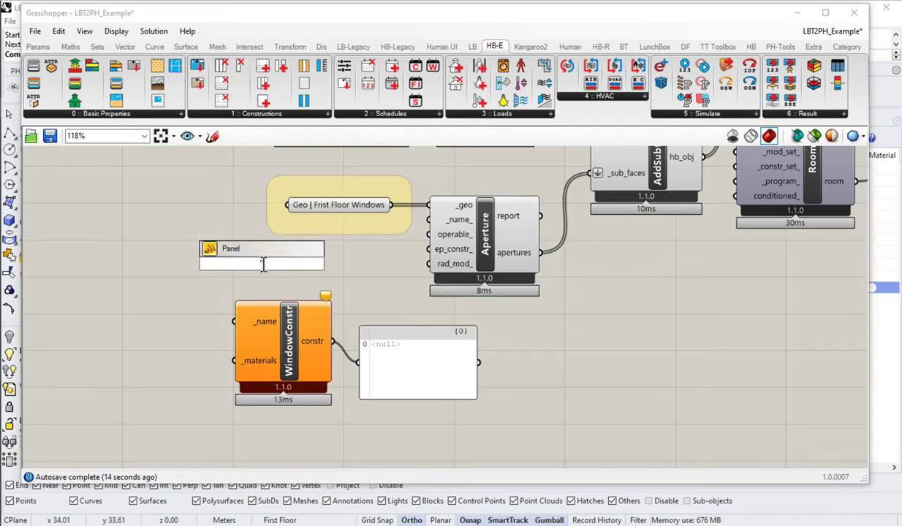
key("BackSpace")
type("1")
key("BackSpace")
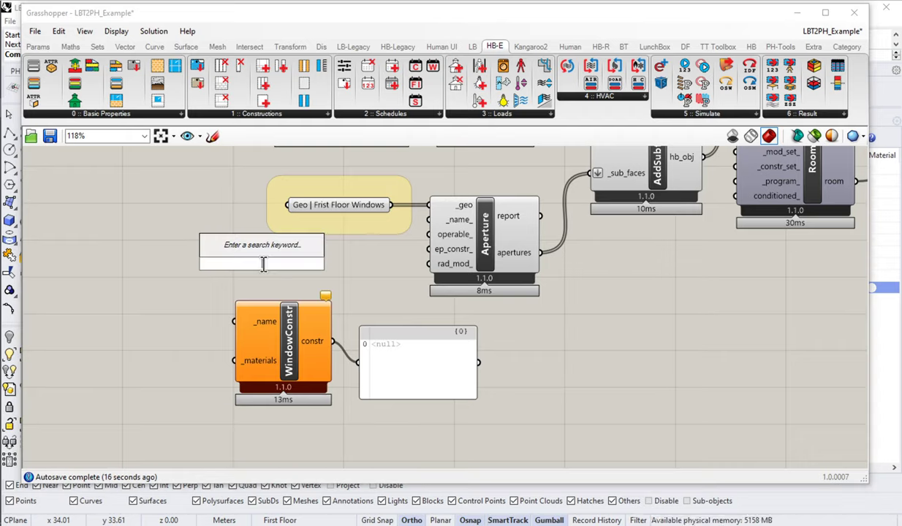
type("æEd;s")
key("BackSpace")
key("BackSpace")
key("BackSpace")
key("BackSpace")
key("BackSpace")
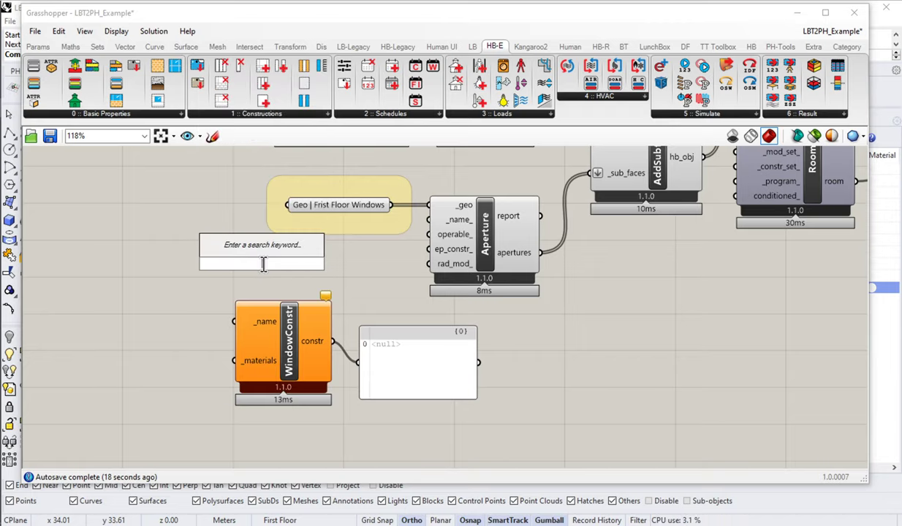
type("\"Ed")
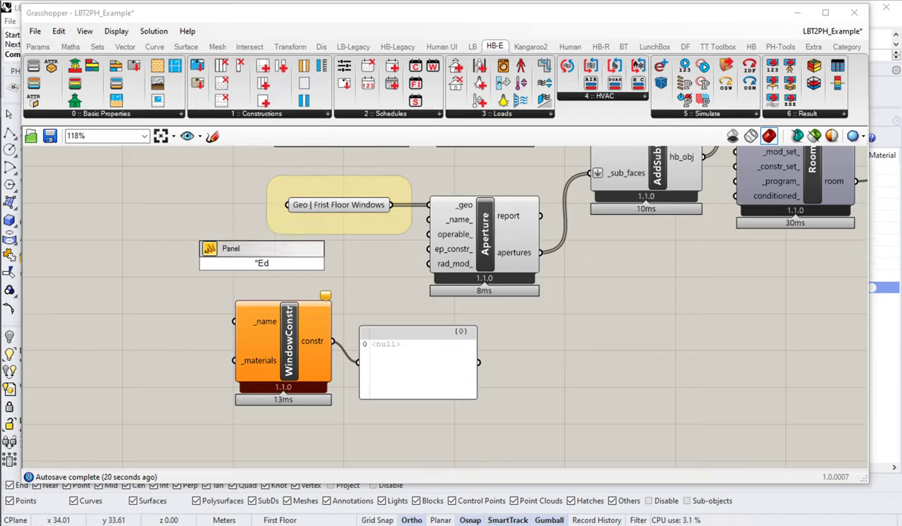
type("'s Custom WINFO")
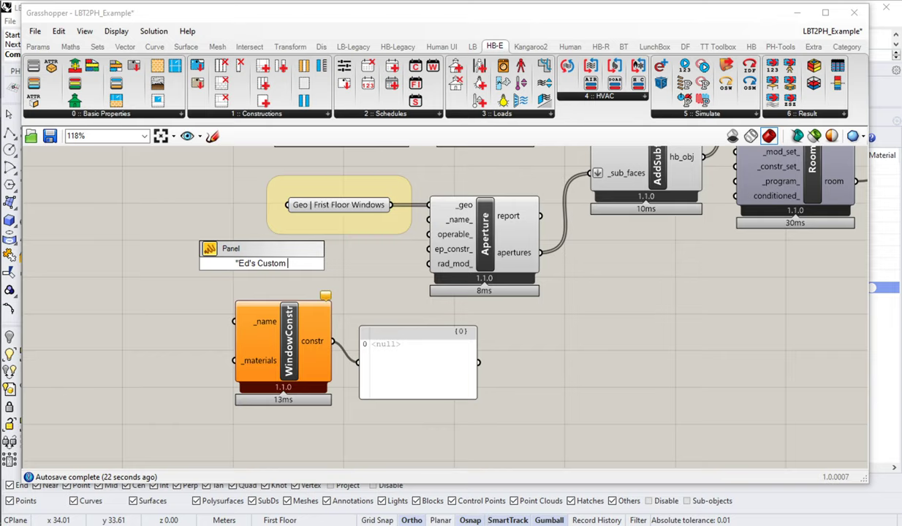
key("BackSpace")
key("BackSpace")
key("BackSpace")
key("BackSpace")
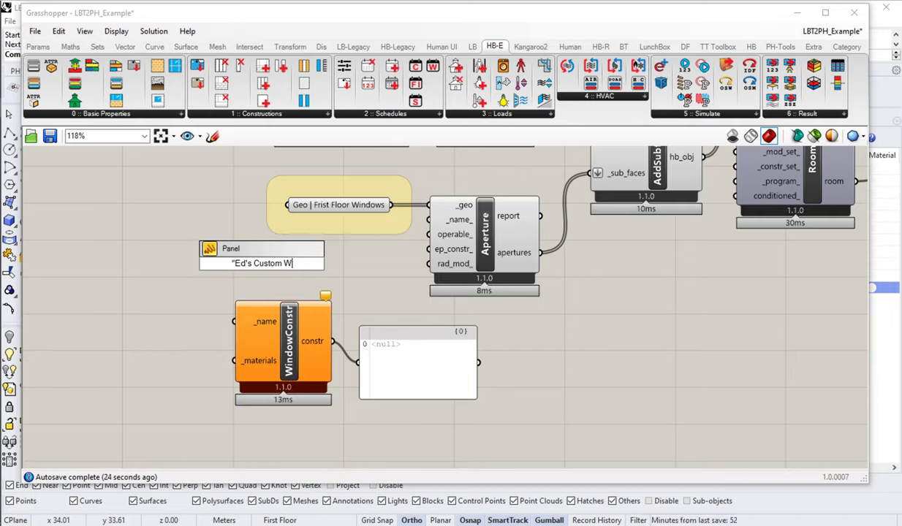
type("indow")
left_click(267, 241)
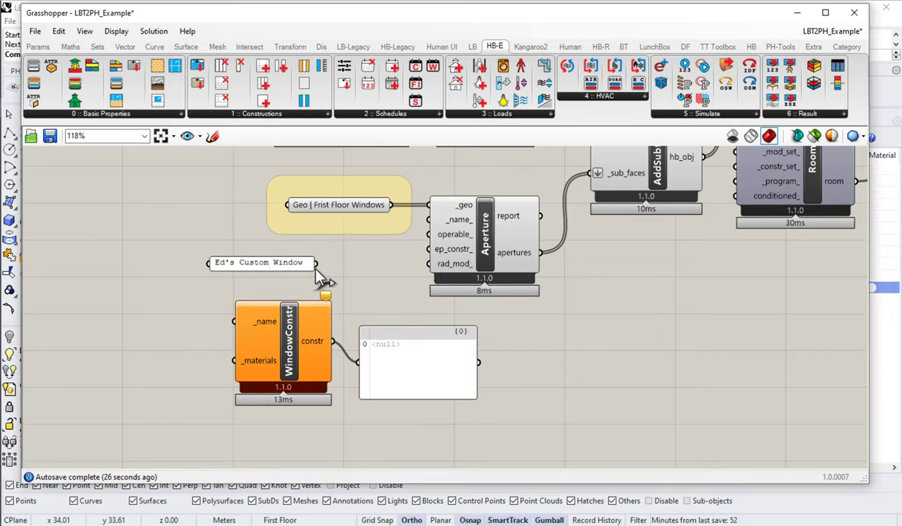
- Wire the name panel into WindowConstruction's _name input and place it above the component
left_click_drag(319, 263, 245, 335)
left_click_drag(259, 263, 282, 277)
mouse_move(256, 369)
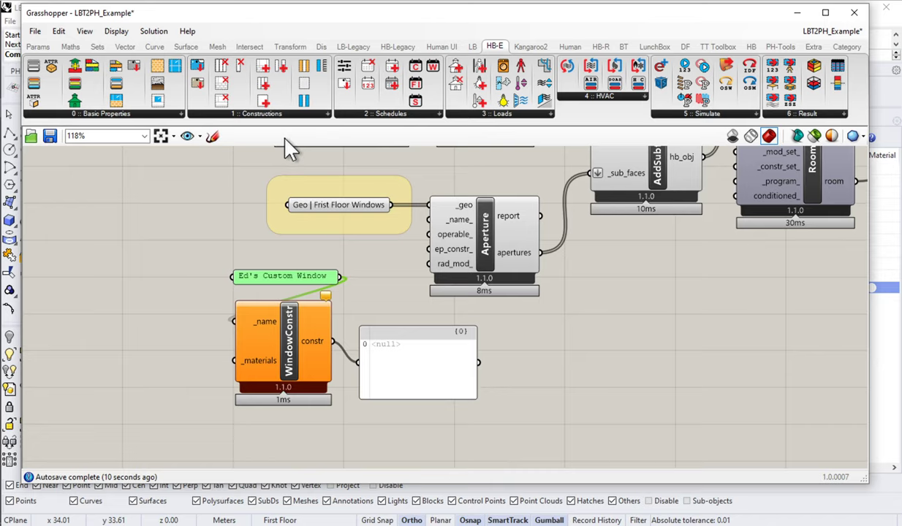
- Reopen the Constructions list and pick HB Window Material, showing its description
left_click(269, 113)
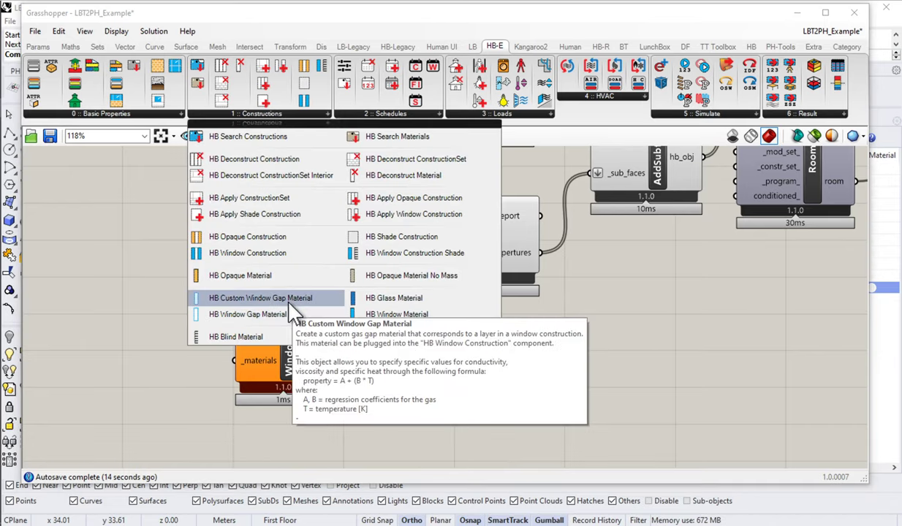
left_click(389, 302)
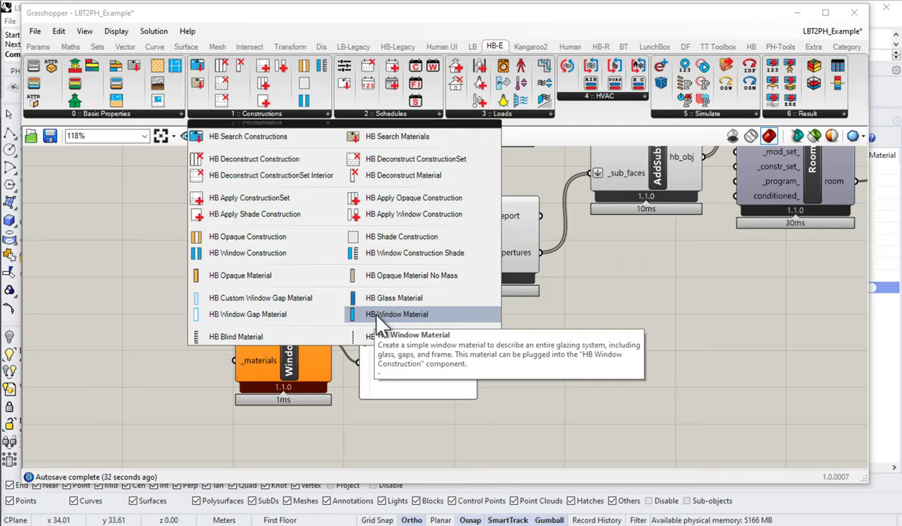
left_click_drag(378, 321, 378, 321)
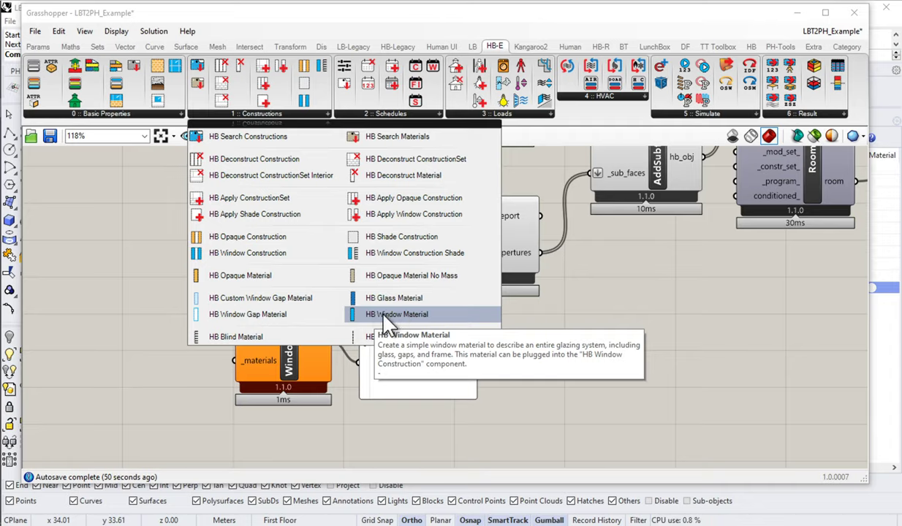
- Drop the WindowMat component left of and slightly below WindowConstruction
left_click_drag(382, 316, 201, 343)
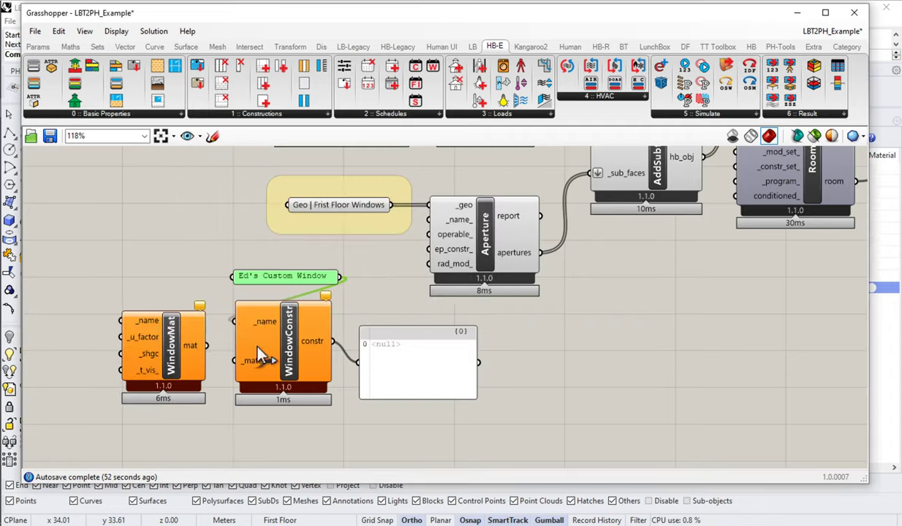
right_click_drag(257, 358, 384, 302)
left_click_drag(245, 301, 245, 335)
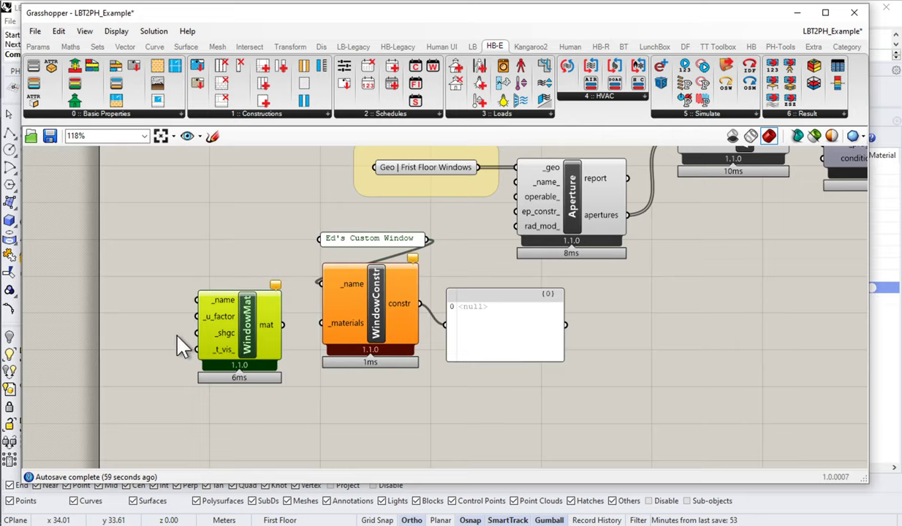
mouse_move(216, 330)
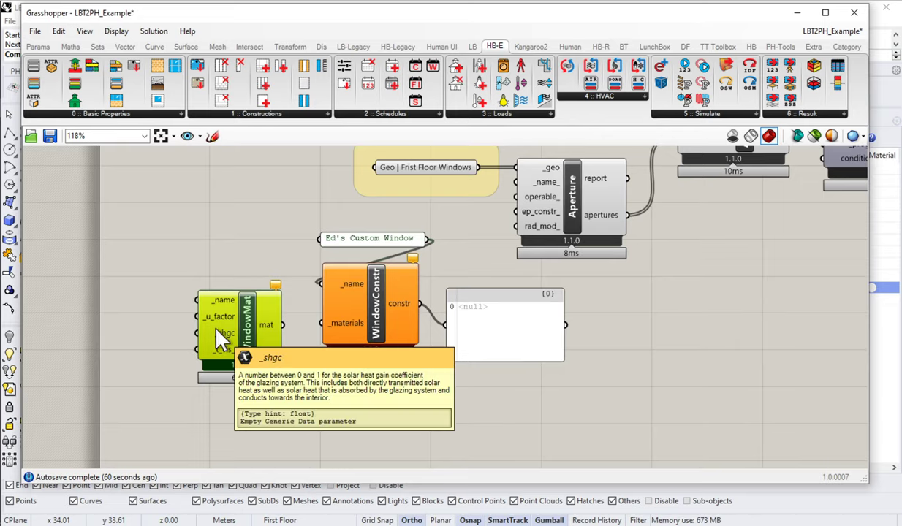
mouse_move(247, 355)
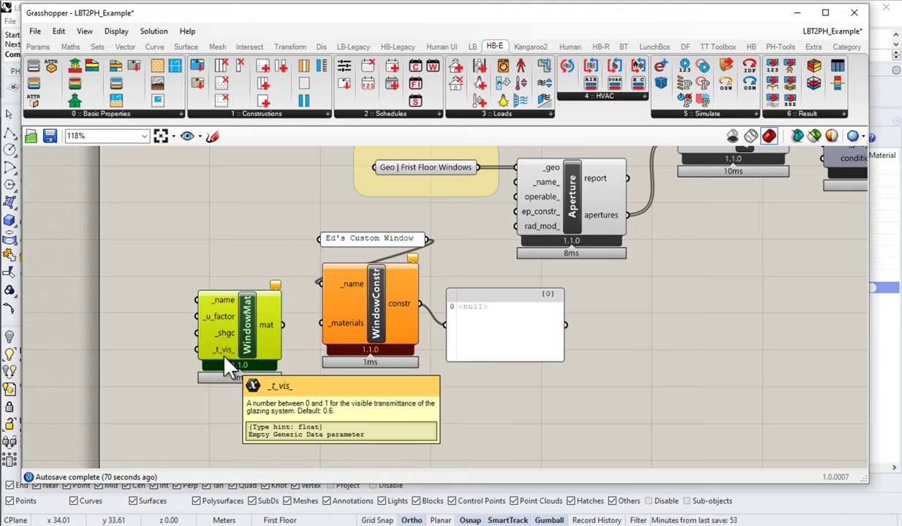
- Add a panel reading "Ed's Custom Material" wired into WindowMat's _name input
double_click(185, 247)
type("panel")
key("Return")
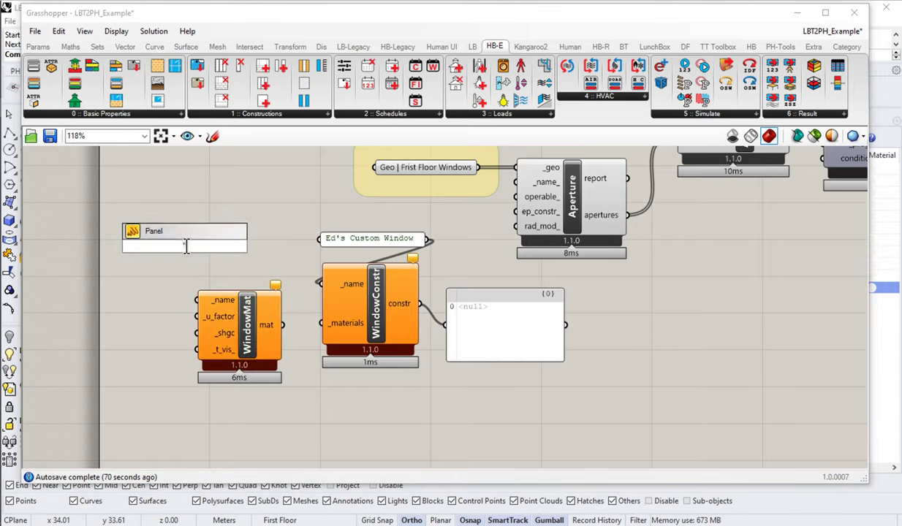
type("\"Ed's")
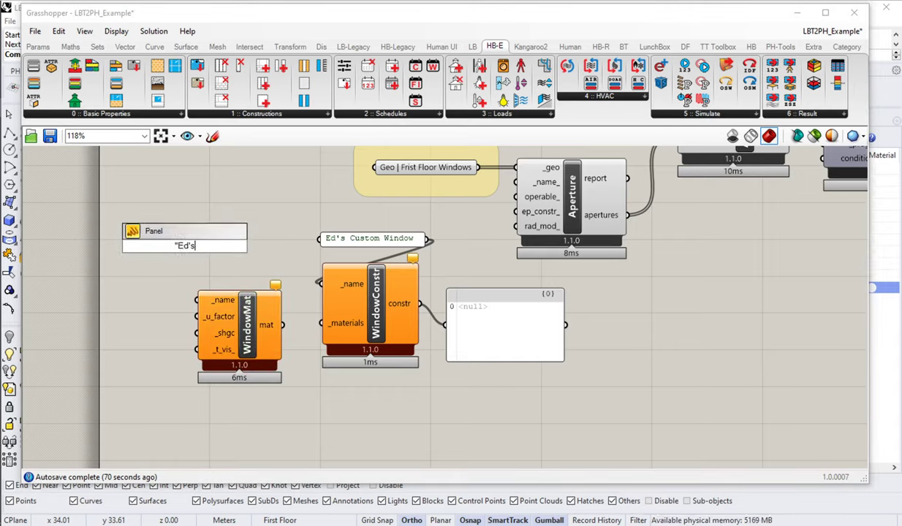
type(" CUstom")
key("BackSpace")
key("BackSpace")
key("BackSpace")
key("BackSpace")
key("BackSpace")
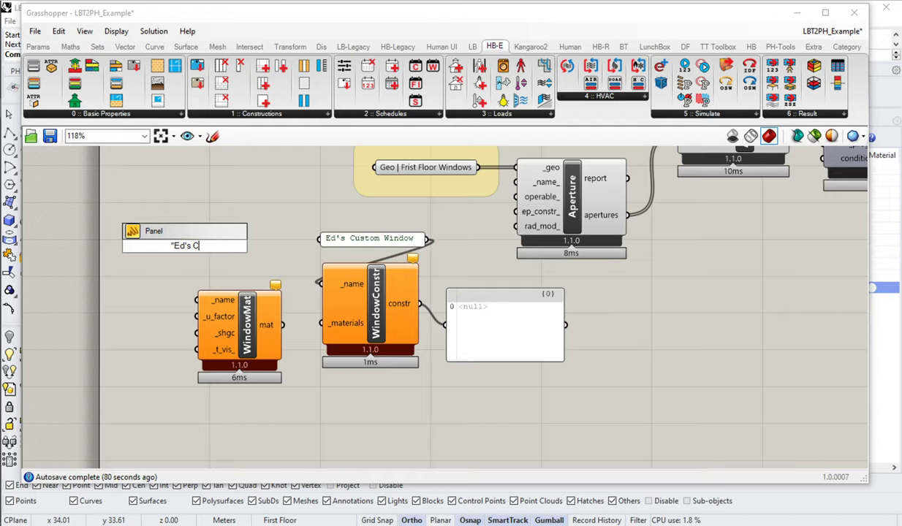
type("ustom Matri")
key("BackSpace")
key("BackSpace")
type("er")
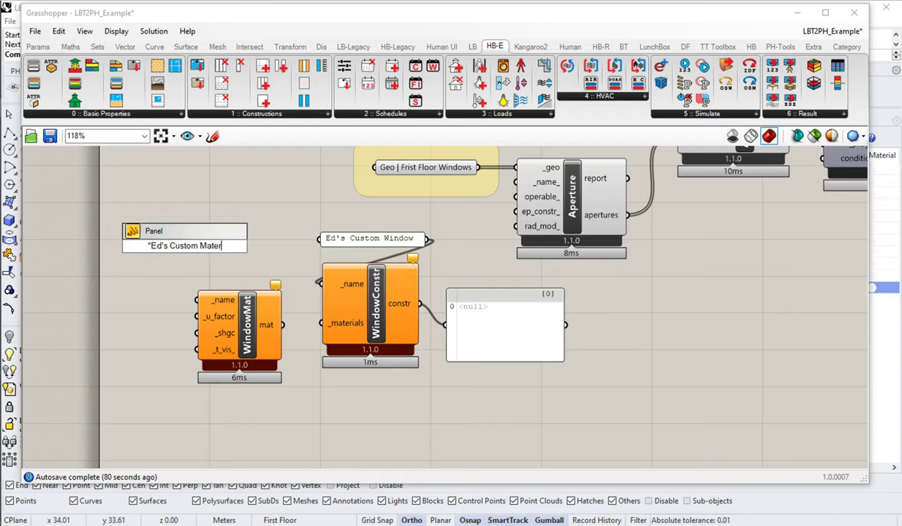
type("ial")
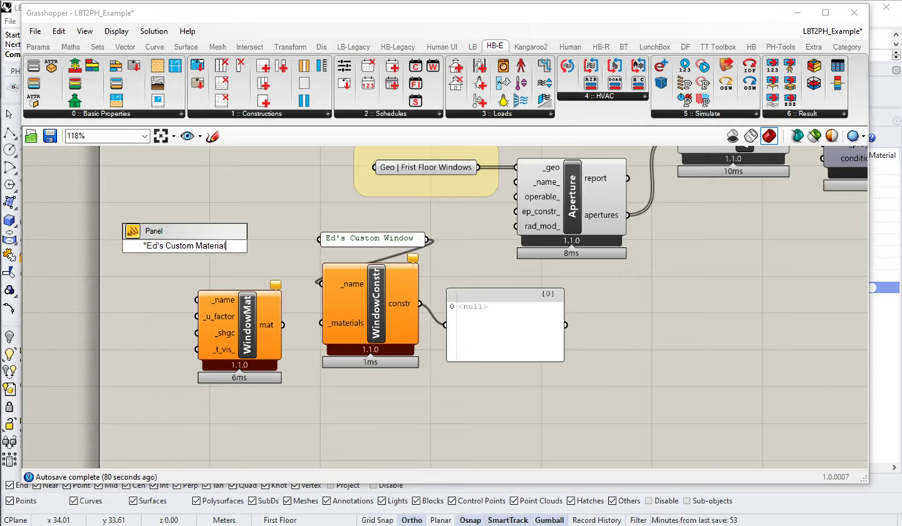
left_click(188, 256)
left_click_drag(243, 245, 198, 300)
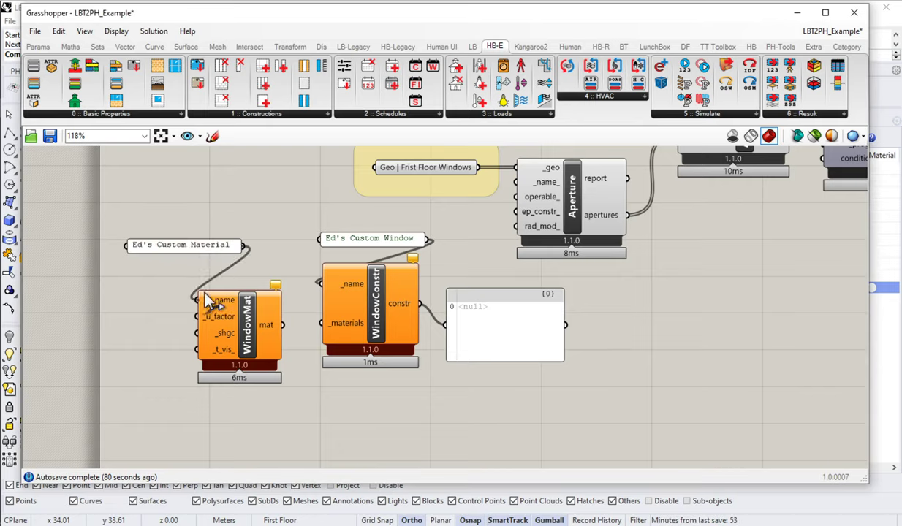
left_click_drag(199, 242, 252, 267)
- Feed a value of 1 into WindowMat's _u_factor input
double_click(144, 308)
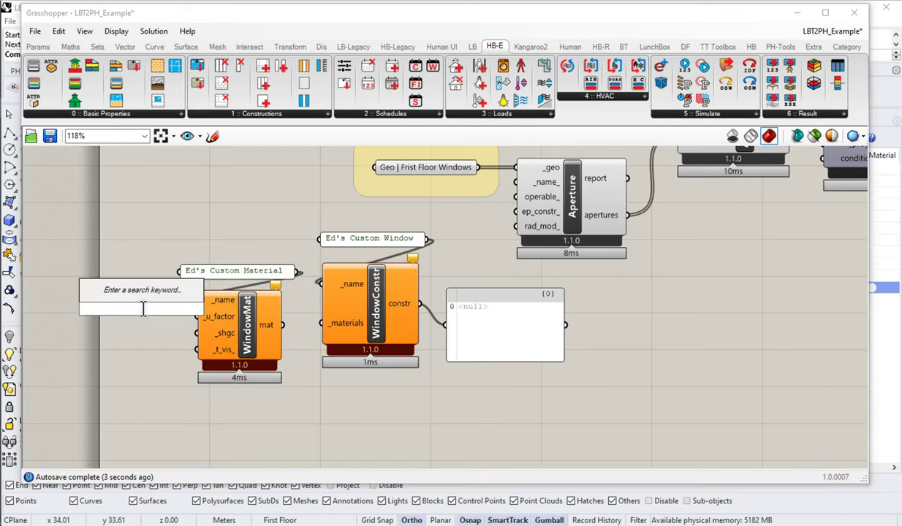
type("1")
key("Return")
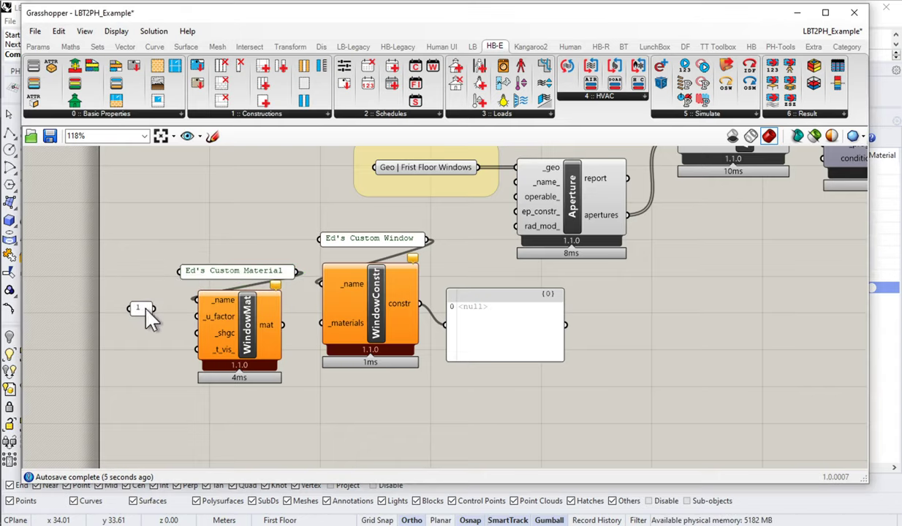
left_click_drag(152, 308, 197, 316)
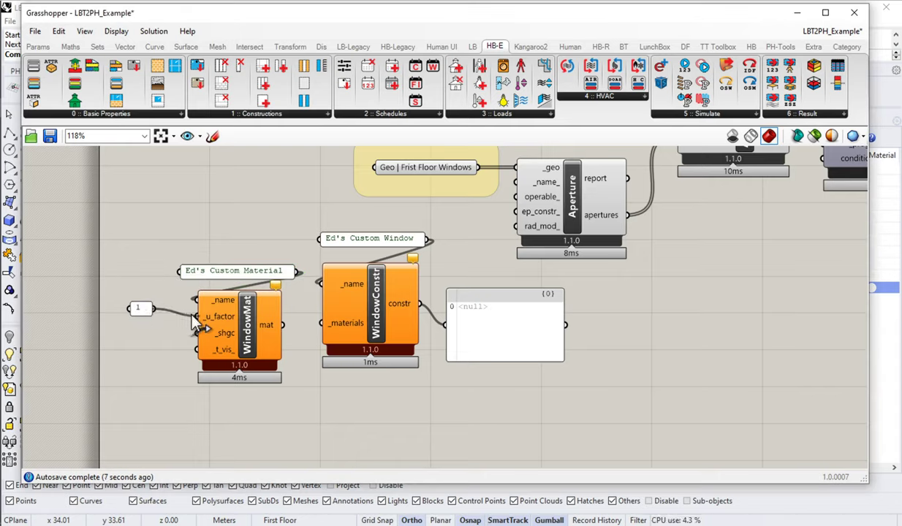
- Feed 0.4 into the _shgc input and align it under the 1 panel
double_click(133, 337)
type("\"0.4")
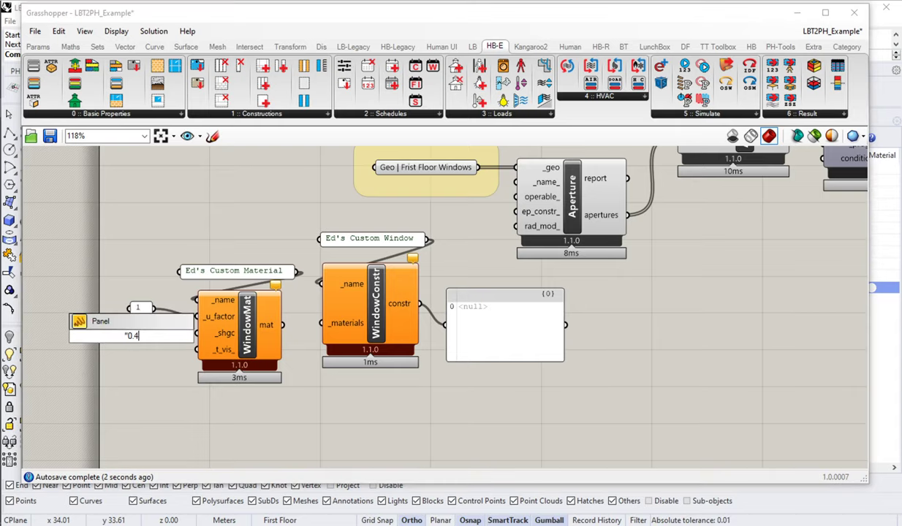
key("Return")
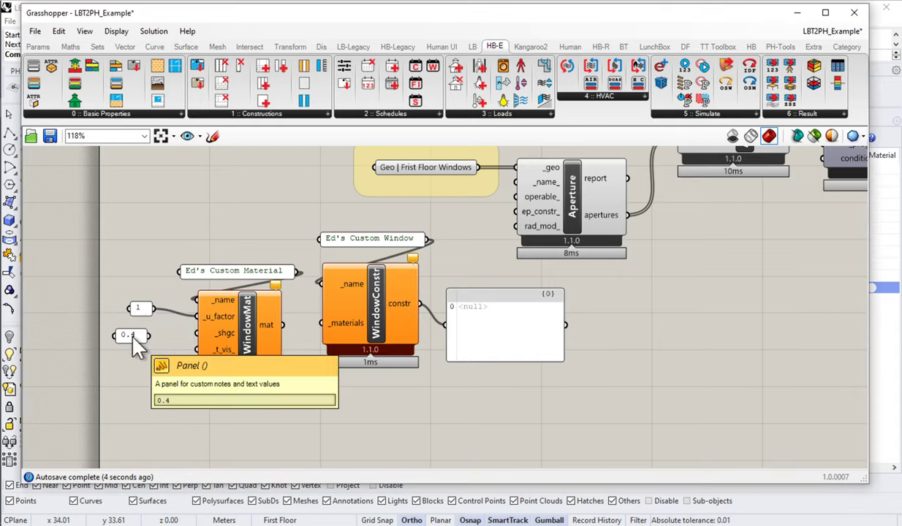
left_click_drag(146, 334, 194, 334)
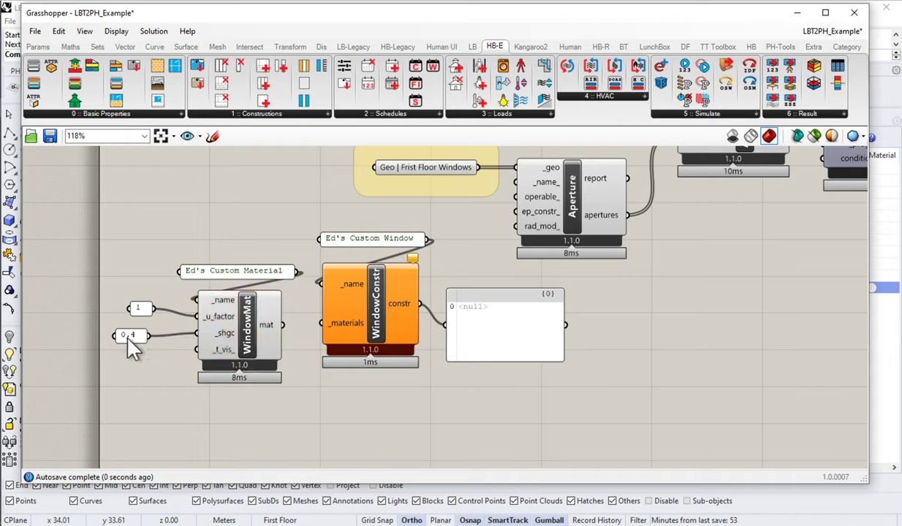
left_click_drag(122, 324, 169, 308)
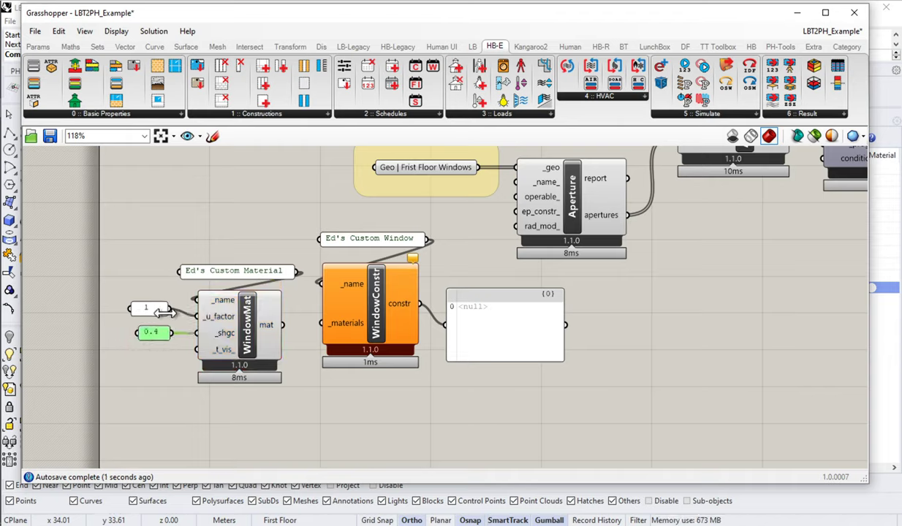
left_click_drag(138, 338, 131, 337)
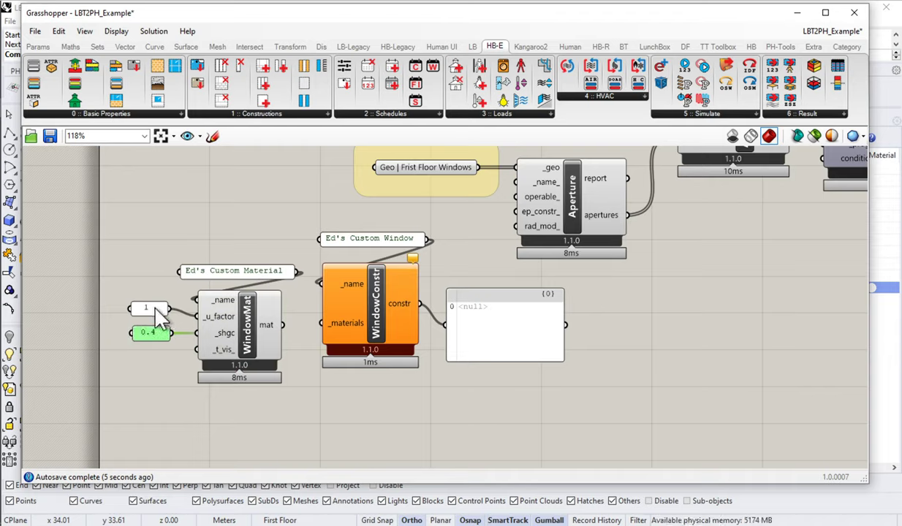
left_click_drag(159, 308, 160, 315)
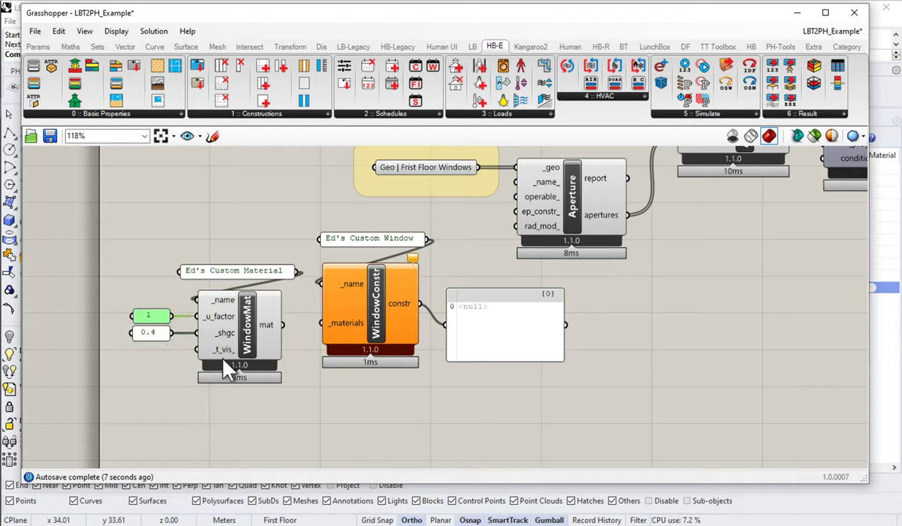
mouse_move(217, 351)
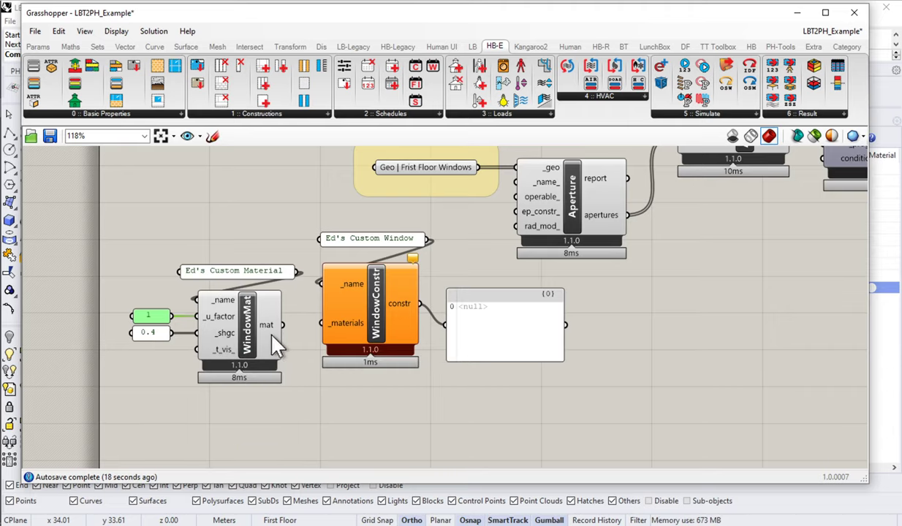
- Preview WindowMat's material in a wide panel and wire mat into WindowConstruction's _materials
double_click(325, 400)
type("panel")
key("Return")
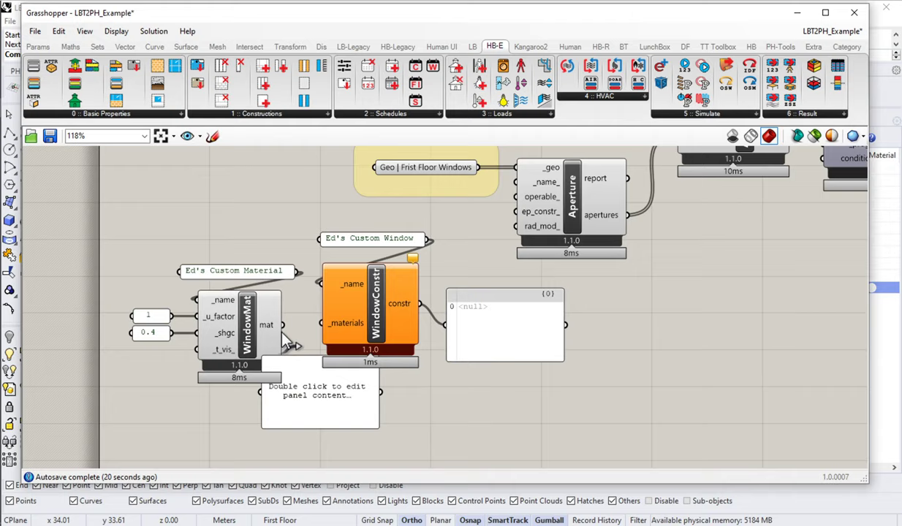
left_click_drag(276, 376, 356, 402)
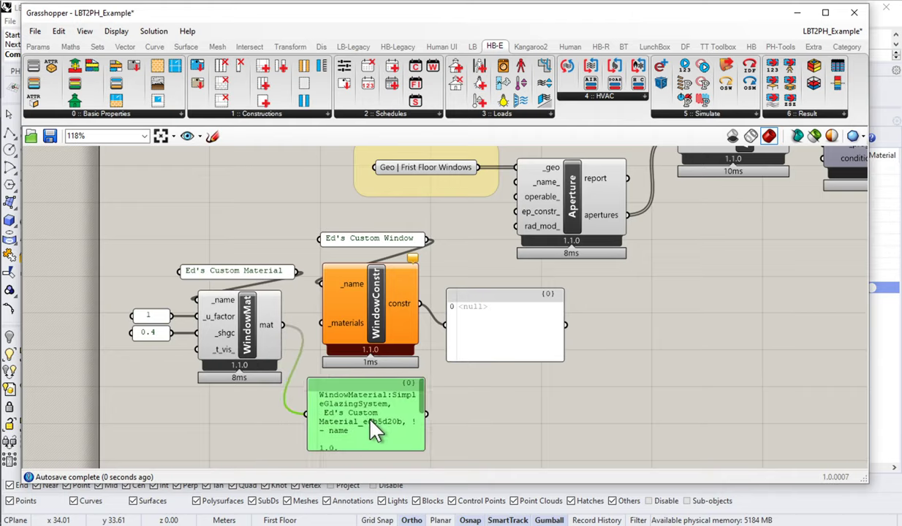
left_click_drag(421, 444, 669, 464)
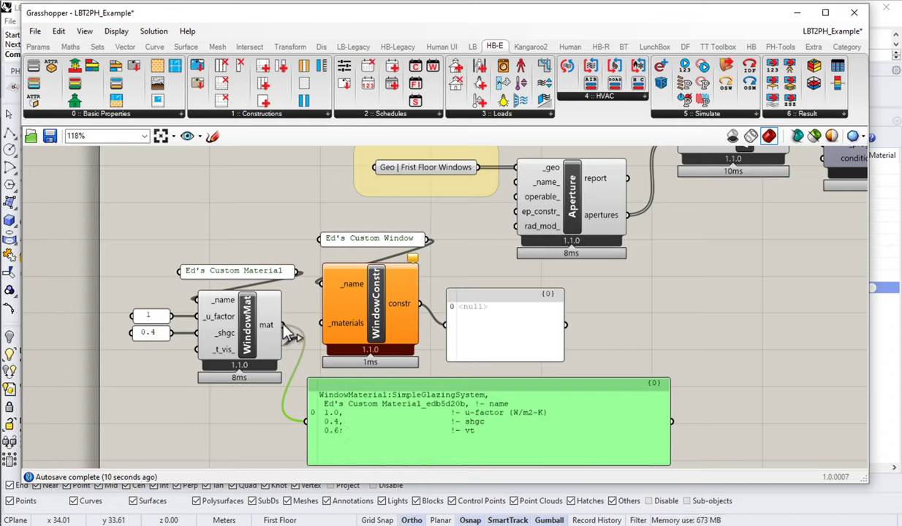
left_click_drag(284, 326, 357, 297)
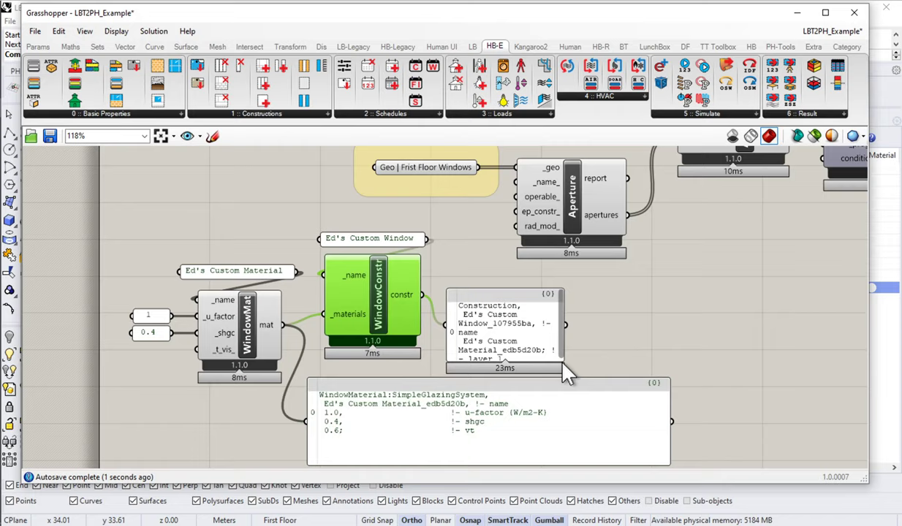
left_click_drag(559, 356, 764, 368)
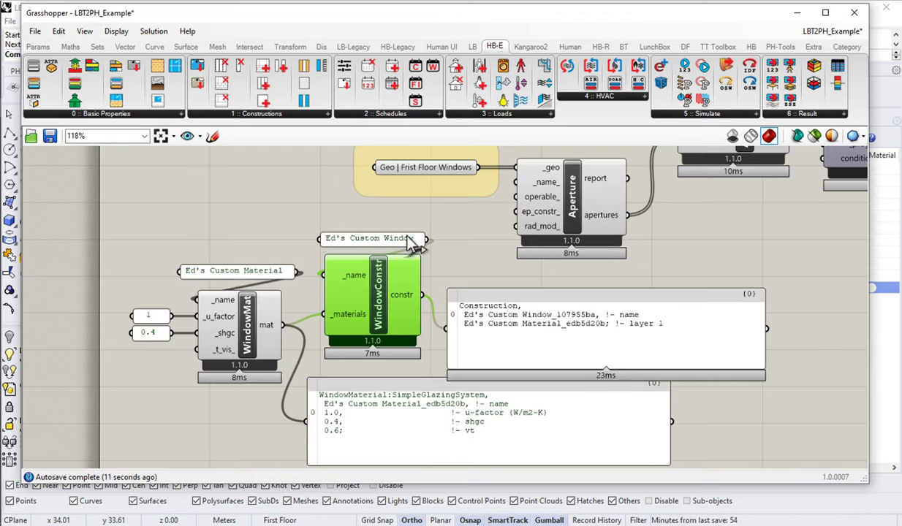
- Delete the material and construction preview panels
left_click(491, 365)
left_click(477, 409)
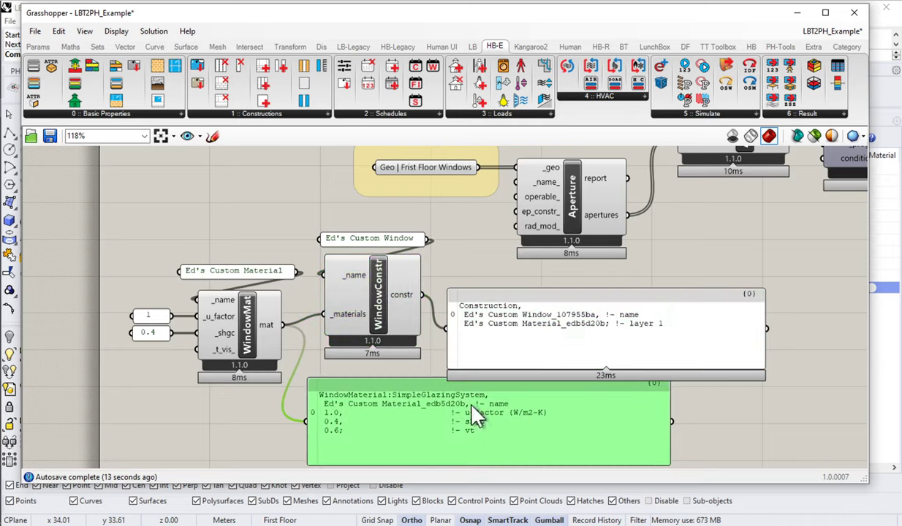
key("Delete")
left_click(530, 301)
key("Delete")
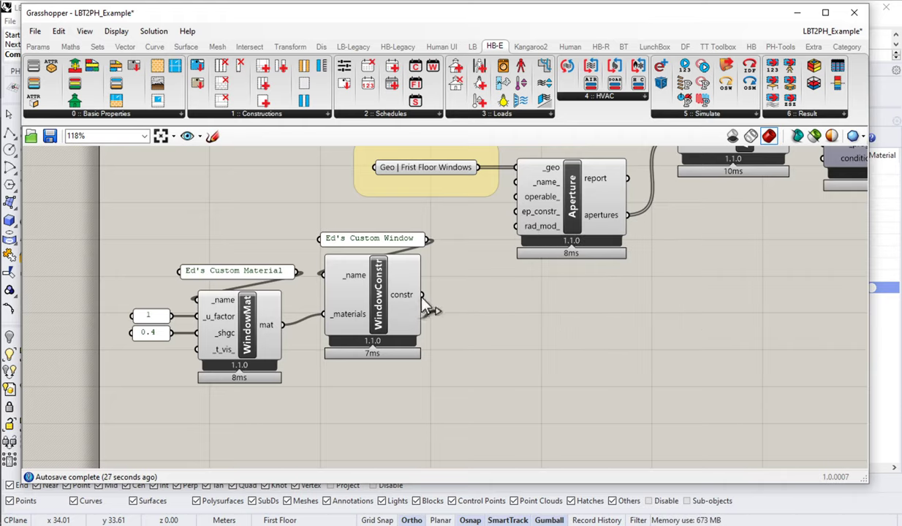
- Wire WindowConstruction's constr into the Aperture's ep_constr_ input
left_click_drag(423, 295, 517, 212)
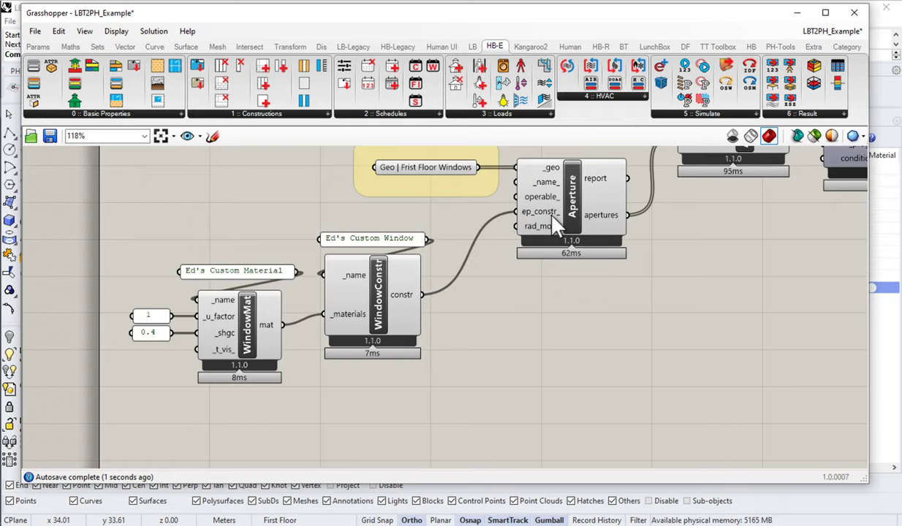
scroll(530, 206, "down", 4)
right_click_drag(475, 234, 345, 312)
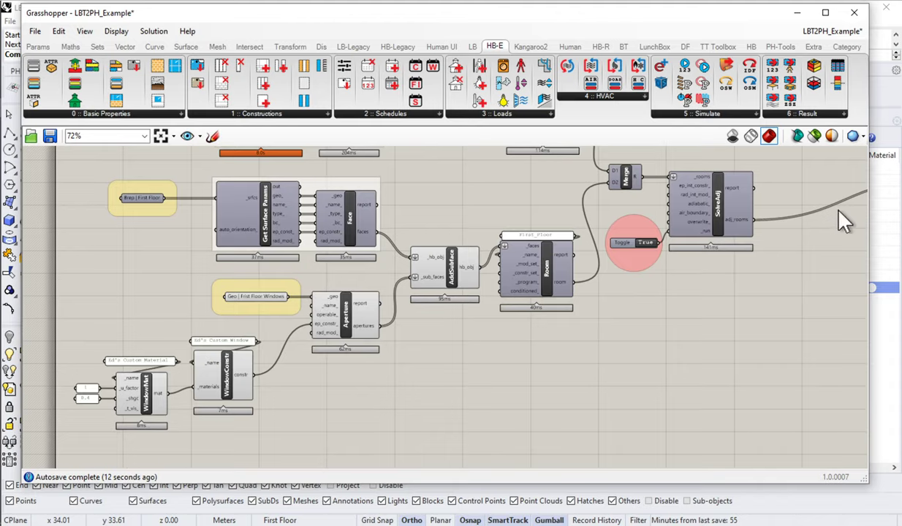
- Pan and zoom to the Open XL Workbook and Write XL Workbook components showing Source_PHPP_File.xlsx and My_Results.xlsx
right_click_drag(844, 219, 191, 272)
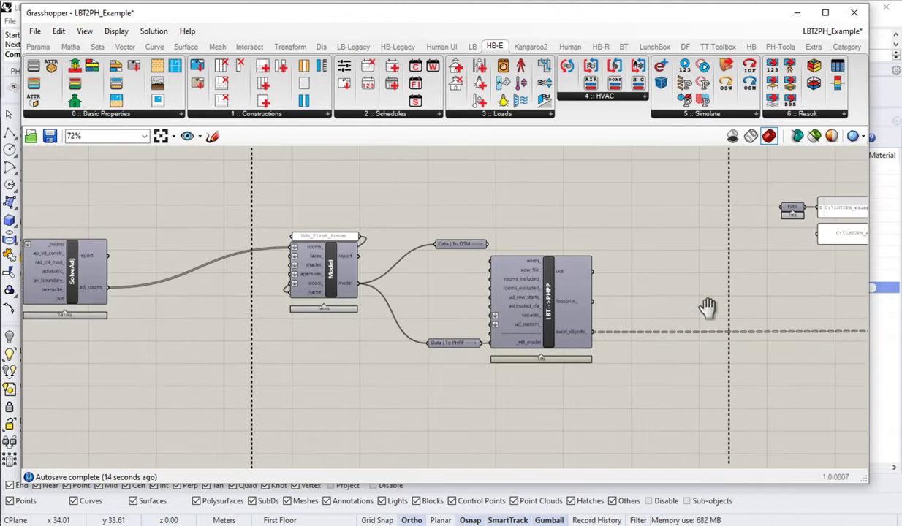
right_click_drag(708, 307, 347, 279)
scroll(584, 253, "up", 3)
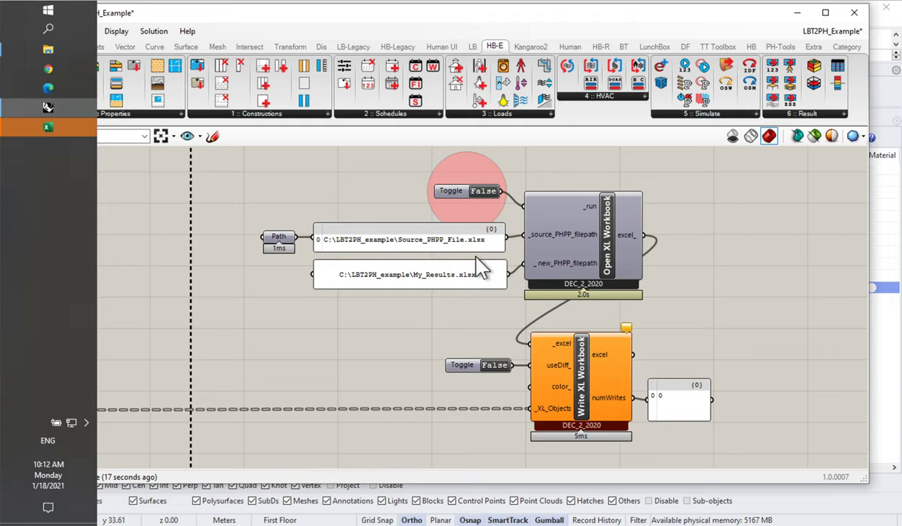
left_click(50, 121)
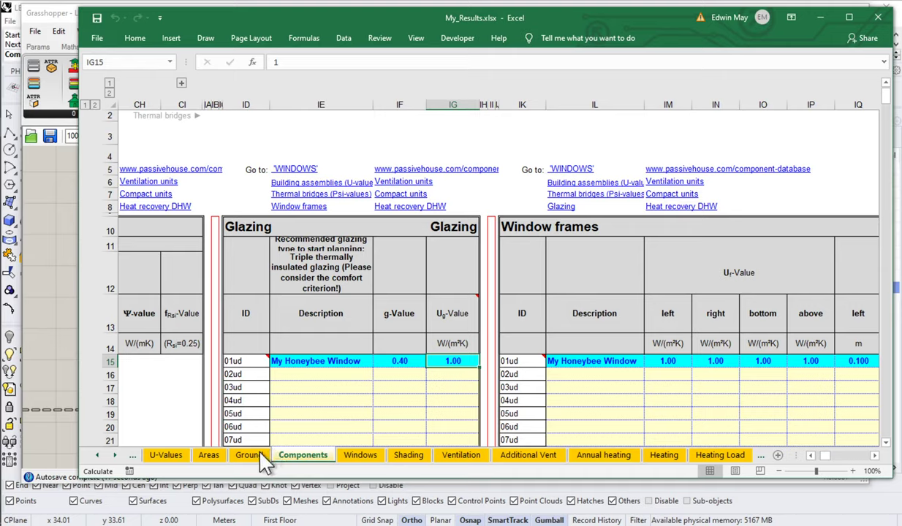
left_click(363, 454)
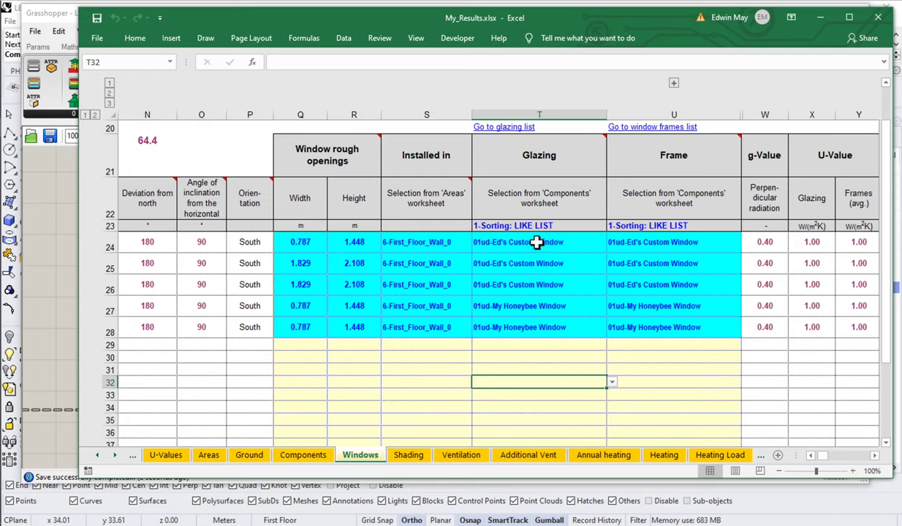
left_click_drag(545, 244, 630, 292)
left_click(536, 313)
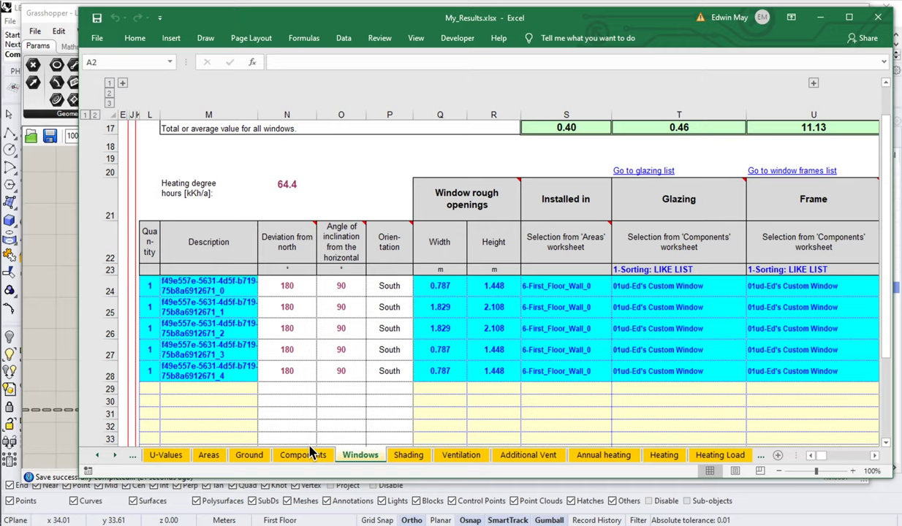
- Return to the Components sheet and scroll right to the Glazing and Window frames tables
left_click(317, 458)
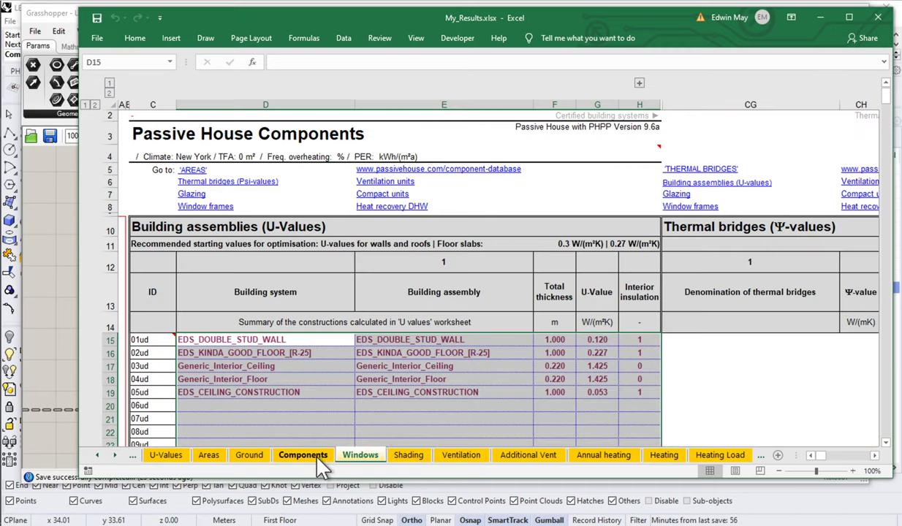
left_click(874, 455)
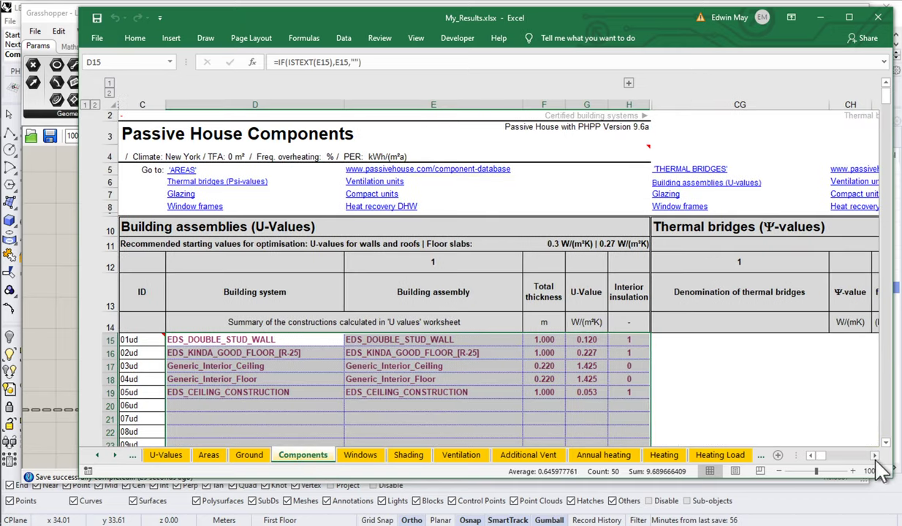
left_click(874, 456)
left_click(874, 455)
left_click(874, 455)
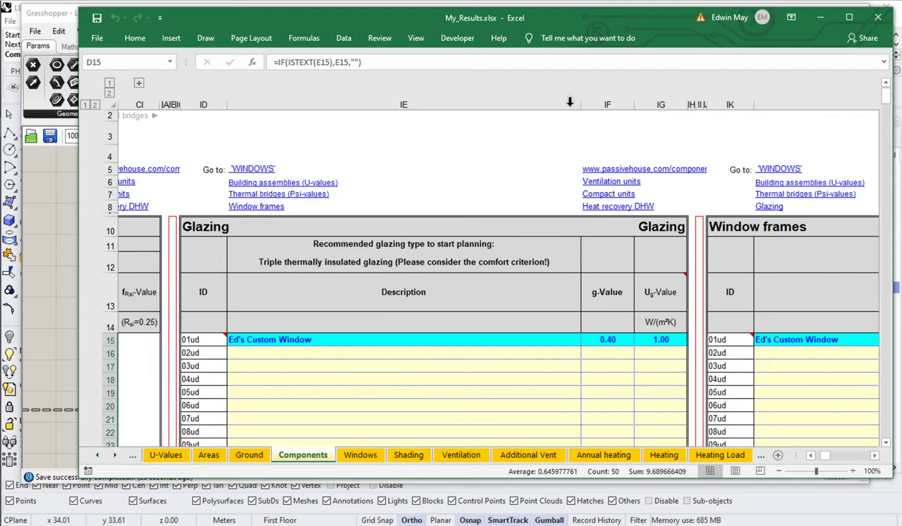
- Narrow description columns IE and IL, then check the custom window's glazing Ug of 1.00 in IG15
left_click_drag(581, 104, 316, 131)
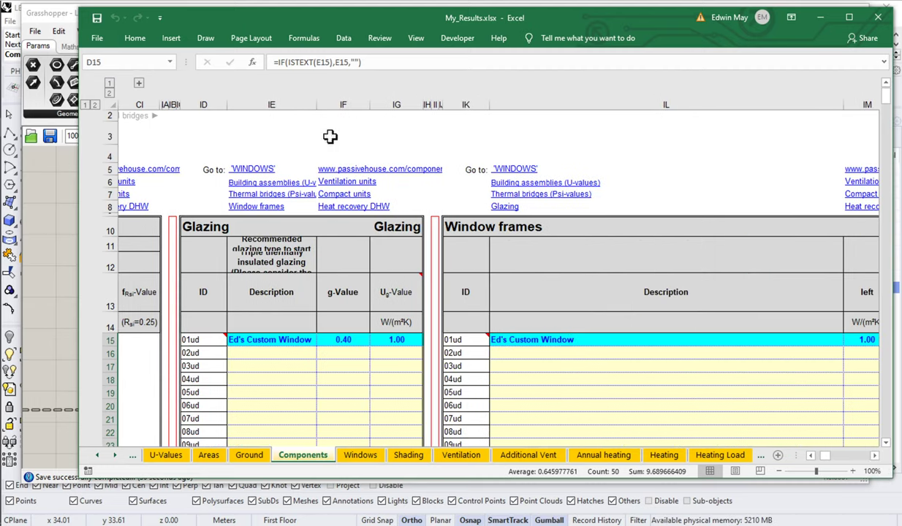
left_click_drag(844, 105, 584, 137)
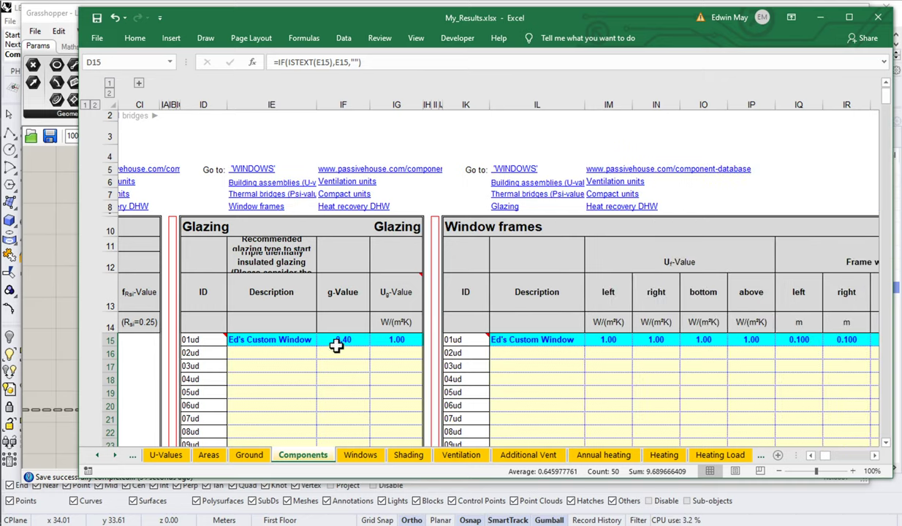
left_click(406, 343)
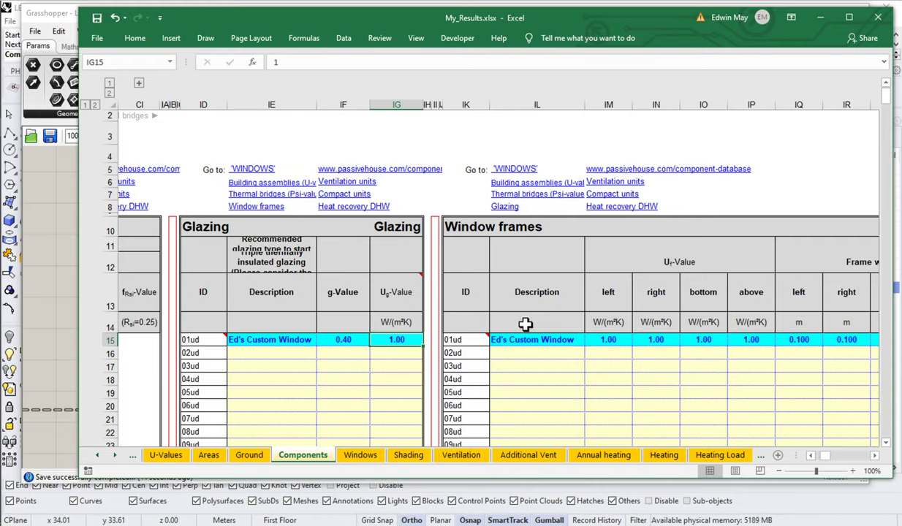
- Change the panel feeding WindowMat's _u_factor from 1 to 1.34
left_click(55, 240)
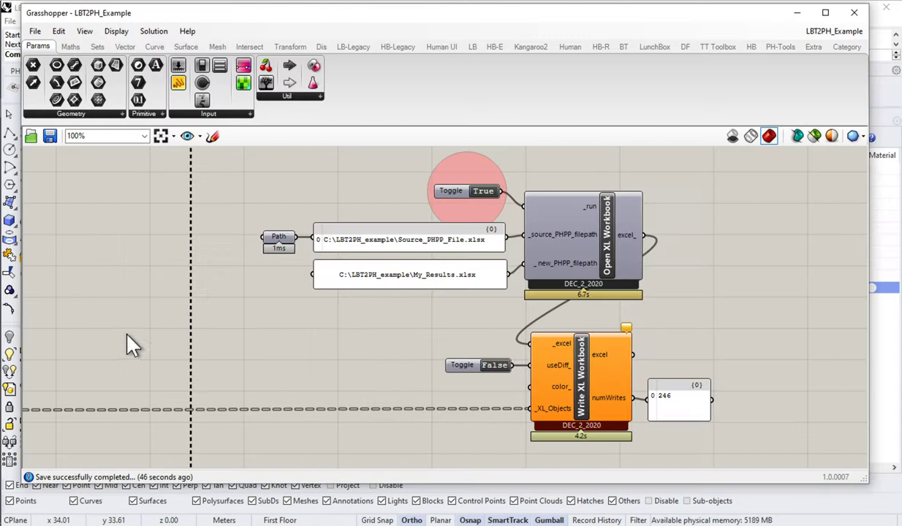
right_click_drag(121, 321, 647, 233)
scroll(648, 233, "down", 2)
right_click_drag(643, 314, 309, 287)
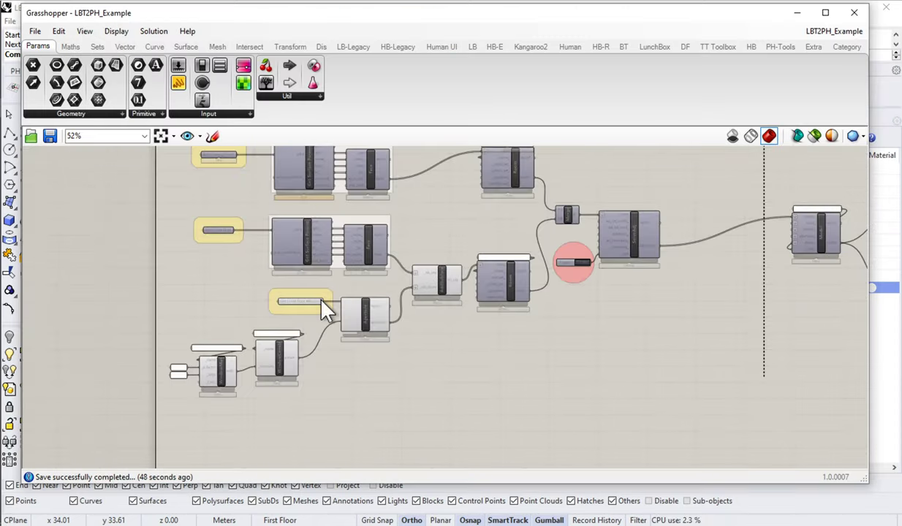
scroll(152, 387, "up", 6)
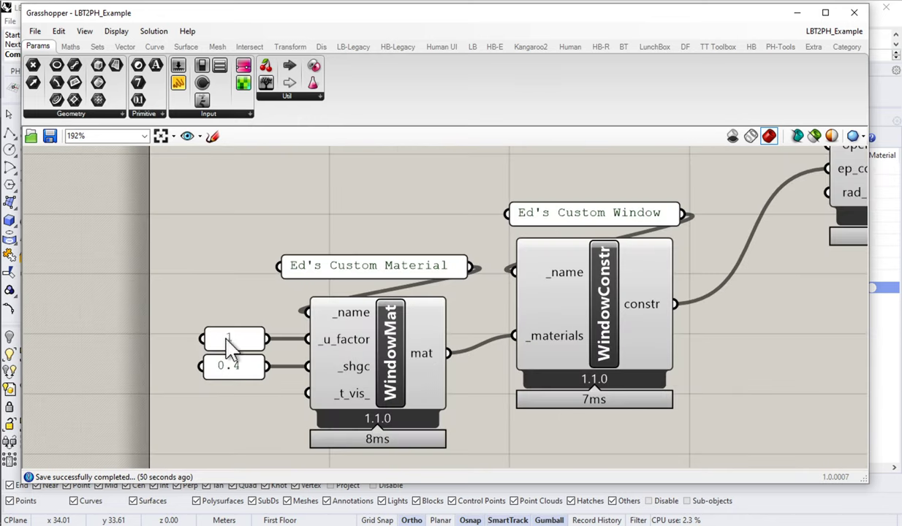
double_click(226, 339)
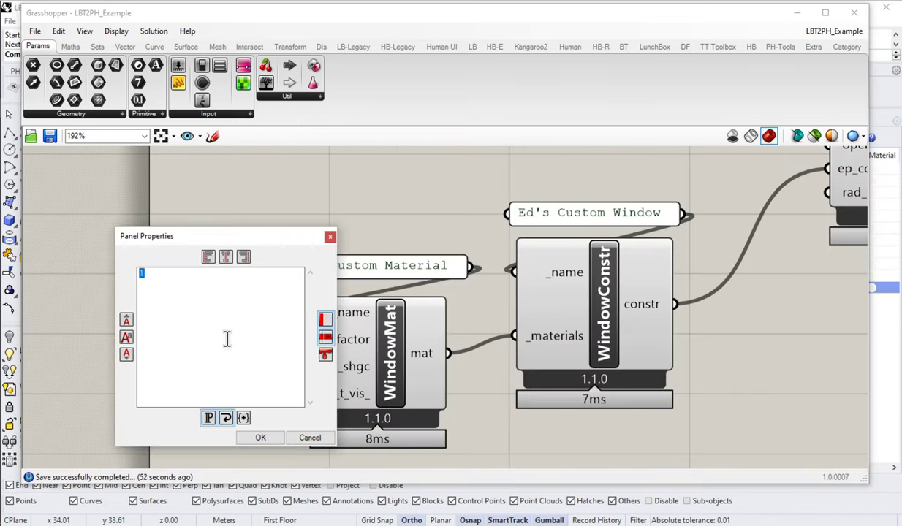
type("1.34")
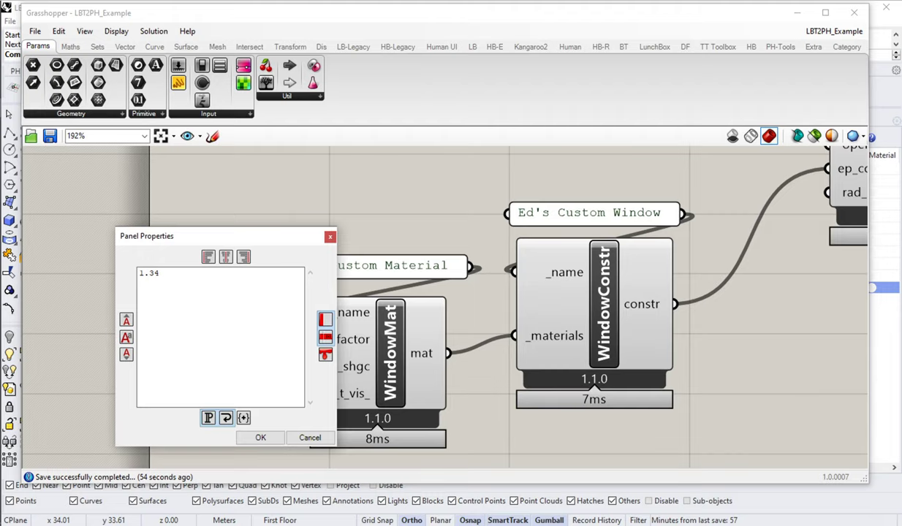
left_click(260, 438)
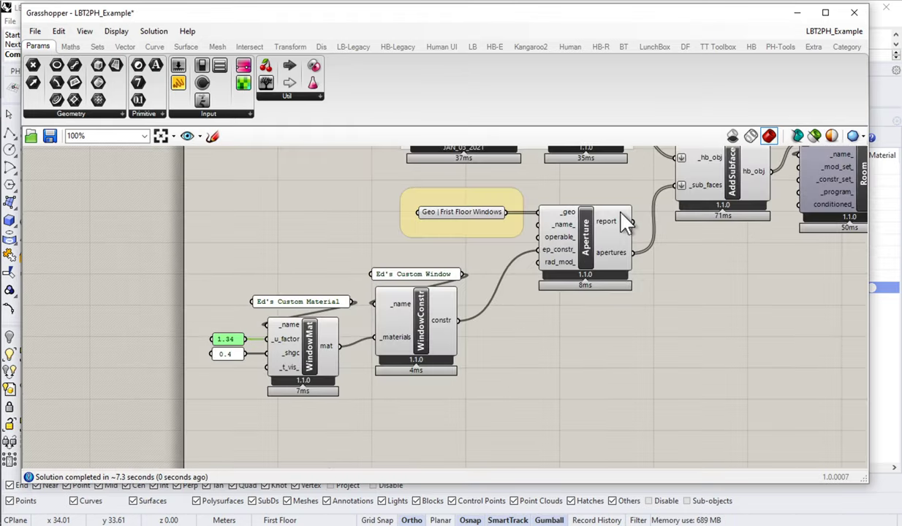
right_click_drag(624, 248, 289, 336)
scroll(233, 354, "down", 3)
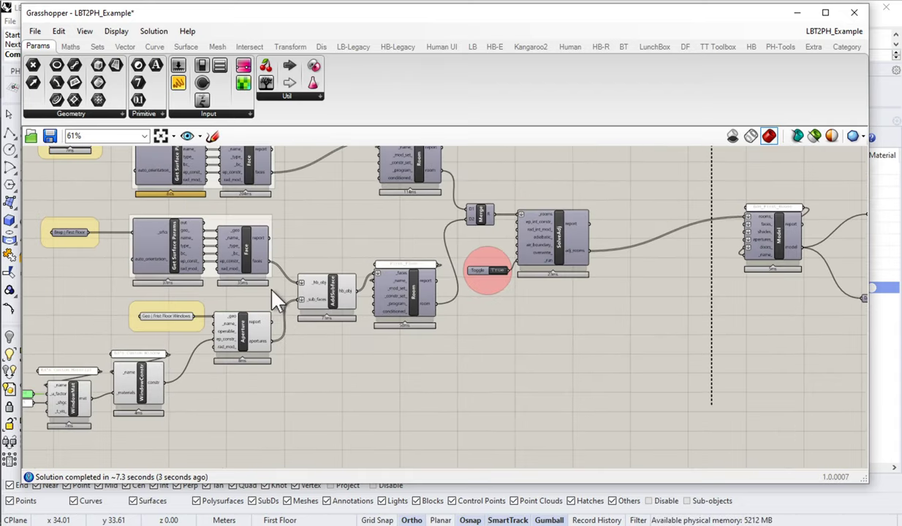
- Verify in My_Results.xlsx that the custom window's glazing and frame U-values in IG15 and IM15 read 1.34
right_click_drag(730, 279, 239, 270)
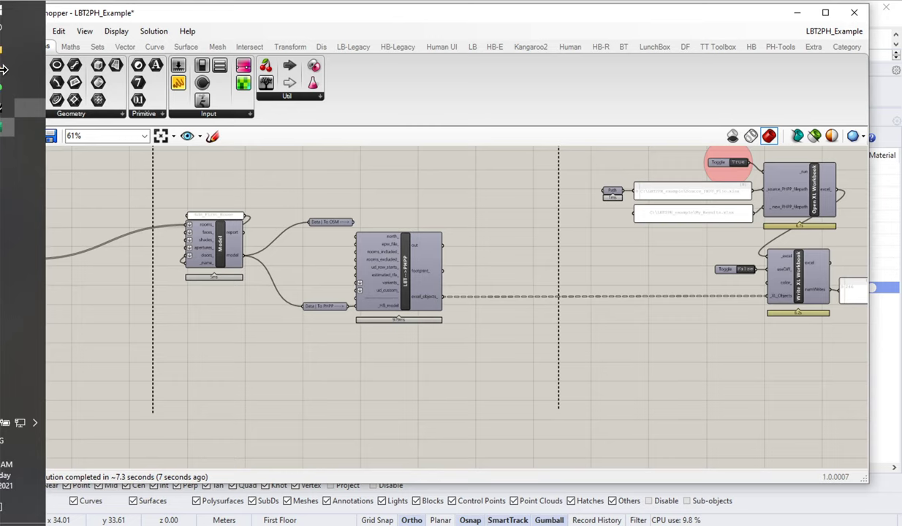
left_click(48, 128)
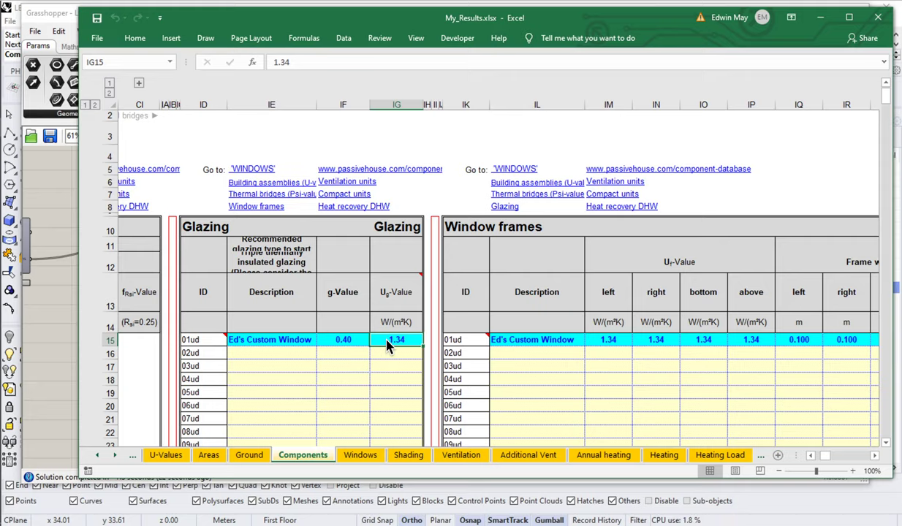
left_click(611, 340)
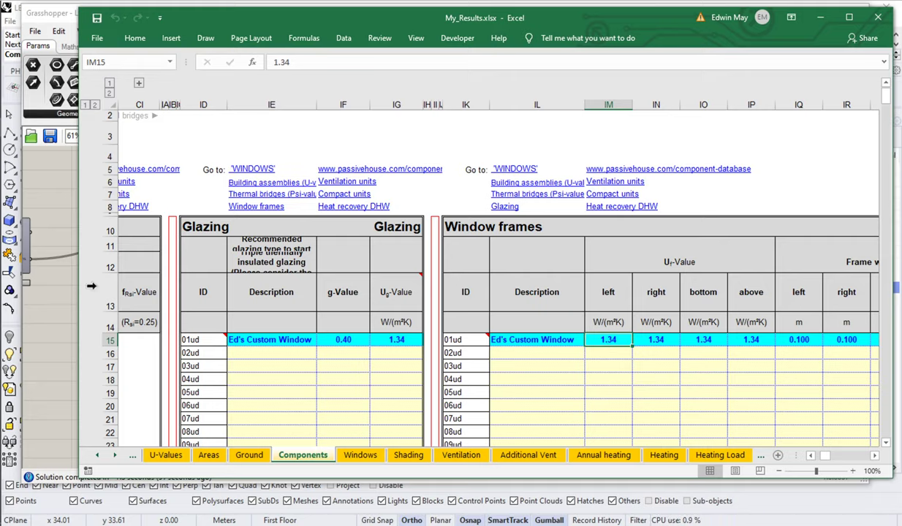
left_click(58, 307)
right_click_drag(419, 315, 405, 337)
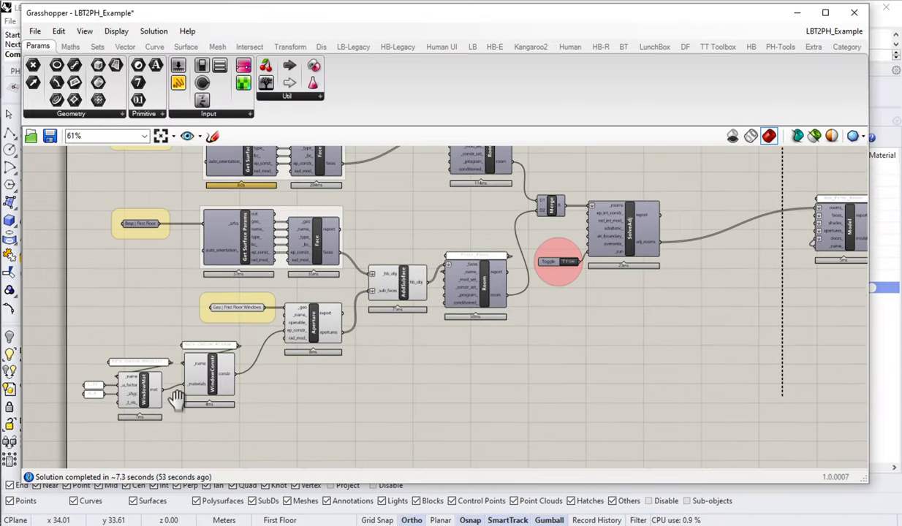
right_click_drag(176, 398, 298, 358)
scroll(307, 358, "up", 5)
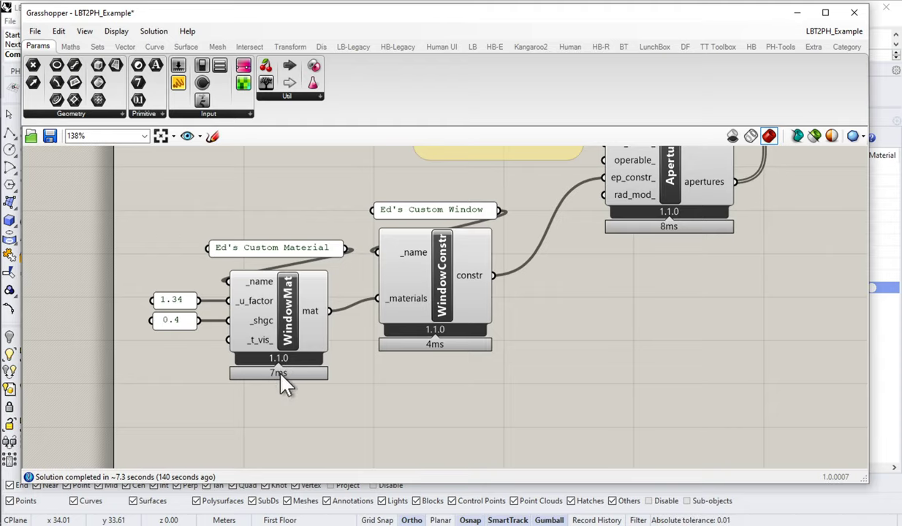
mouse_move(273, 378)
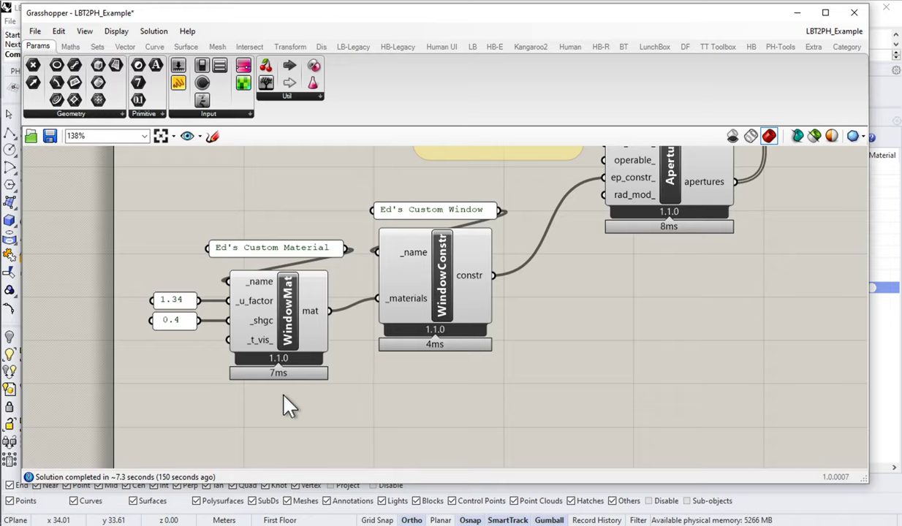
scroll(284, 397, "down", 3)
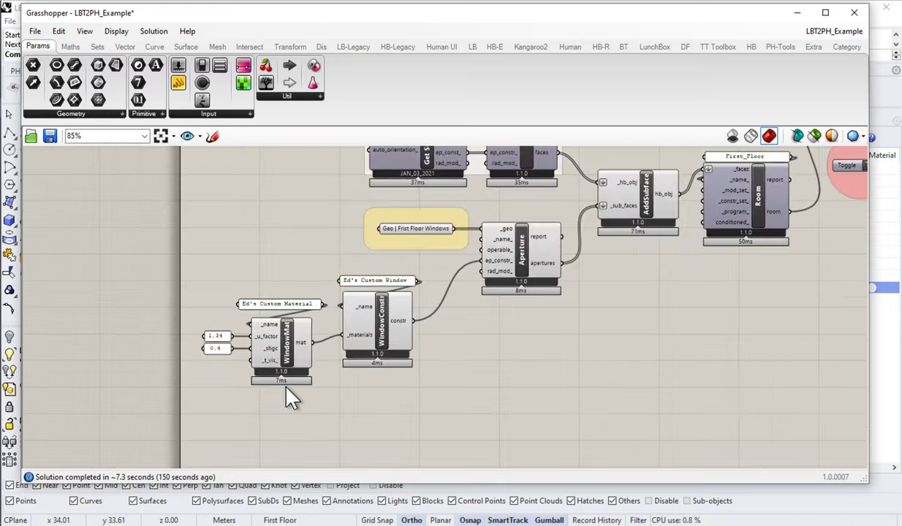
right_click_drag(497, 321, 372, 369)
scroll(371, 376, "down", 2)
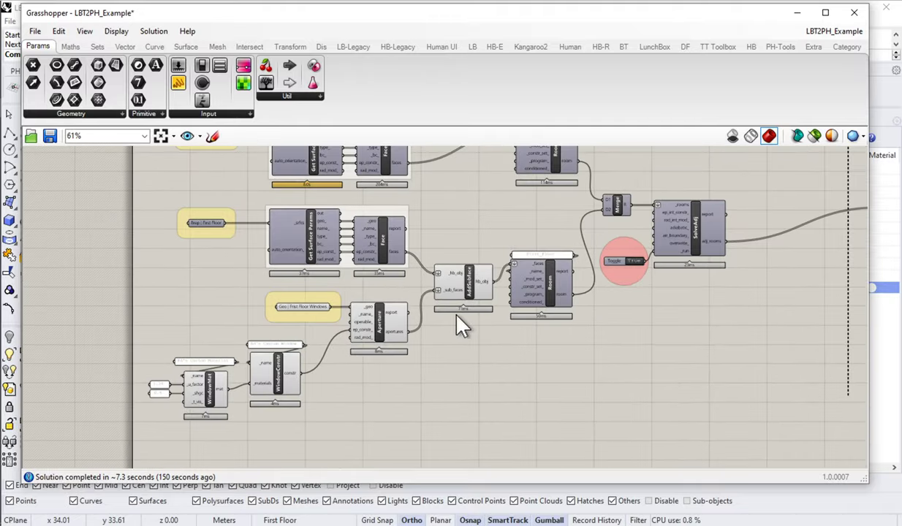
right_click_drag(459, 323, 427, 369)
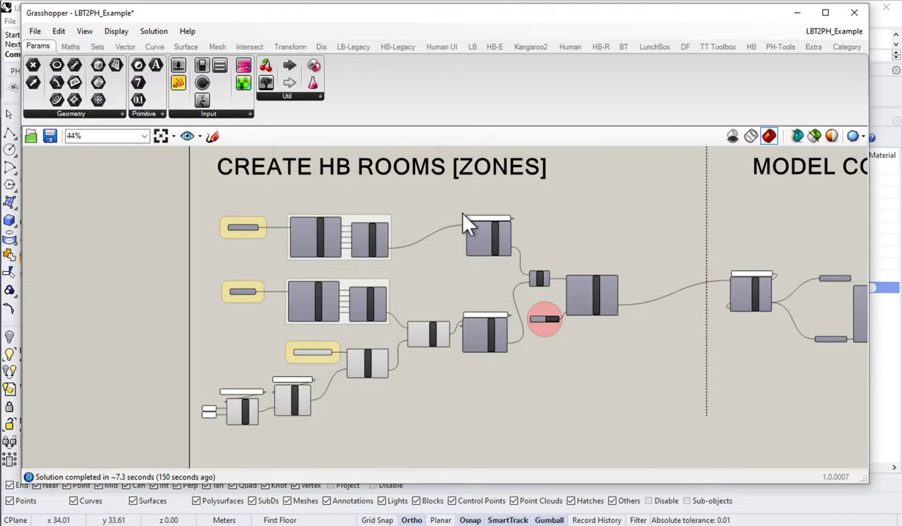